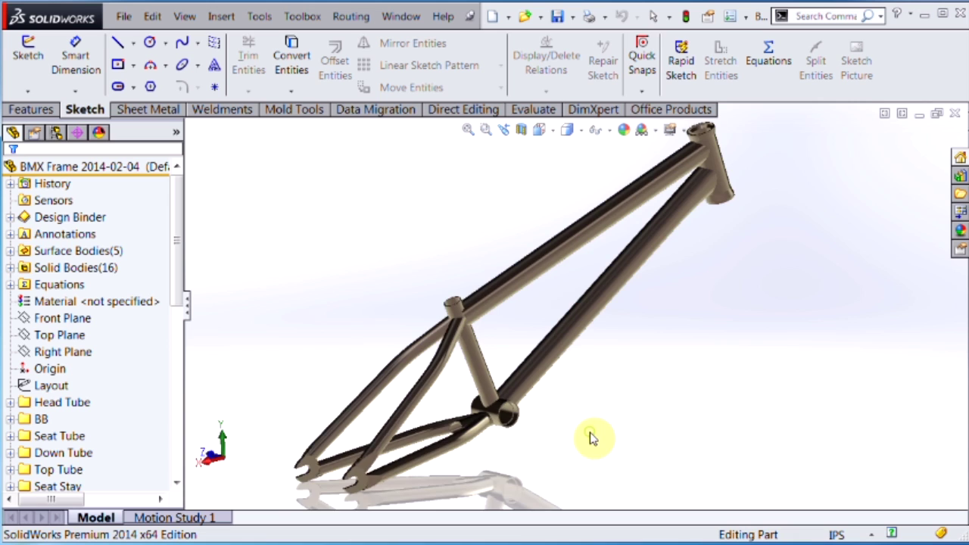
# - Orbit the BMX frame model so its head tube sits at the upper left
pyautogui.moveTo(593, 438)
pyautogui.mouseDown(button='middle')
pyautogui.moveTo(603, 401)
pyautogui.moveTo(656, 378)
pyautogui.moveTo(679, 386)
pyautogui.moveTo(696, 416)
pyautogui.mouseUp(button='middle')
# - Edit the Layout sketch, view it Normal To, inspect its dimensions, then exit the sketch
pyautogui.click(63, 390)
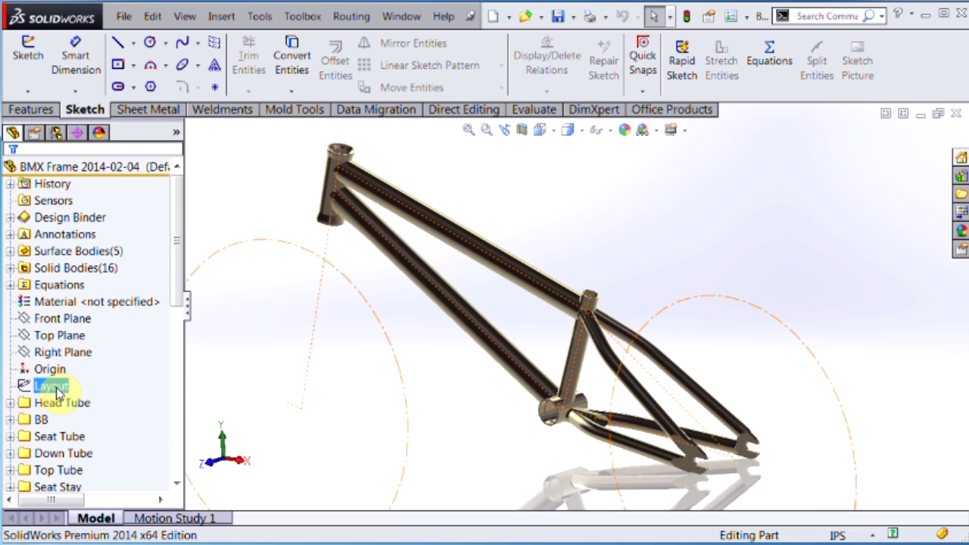
pyautogui.click(67, 346)
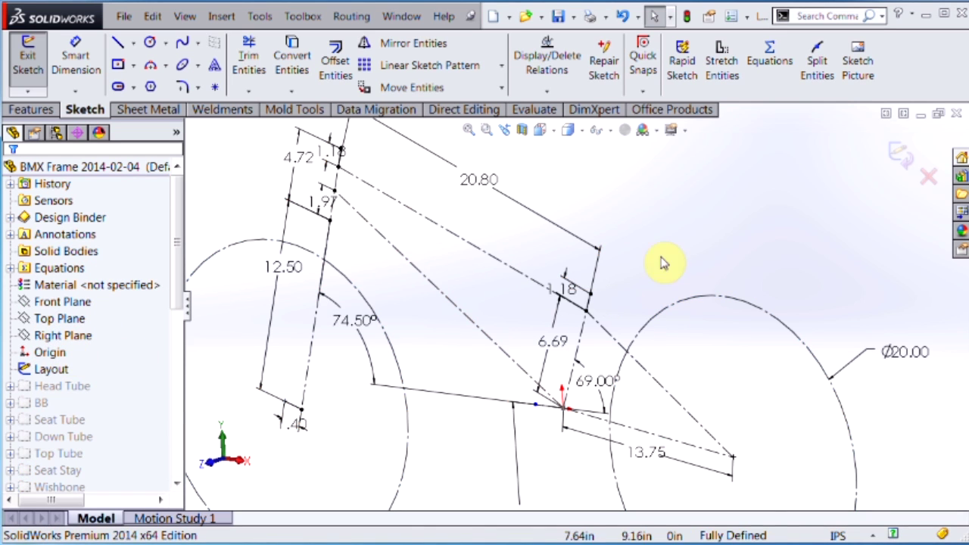
pyautogui.press('space')
pyautogui.click(846, 335)
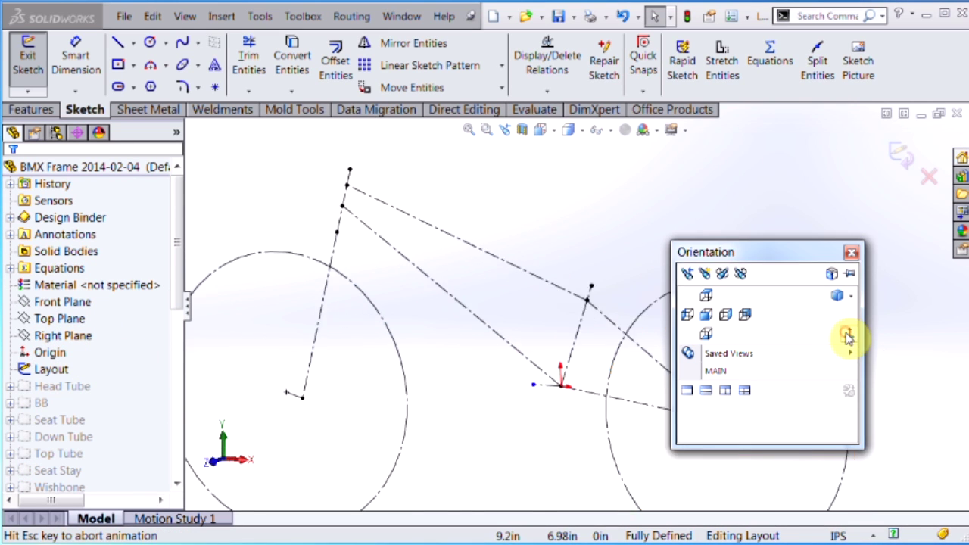
pyautogui.scroll(-3, 629, 220)
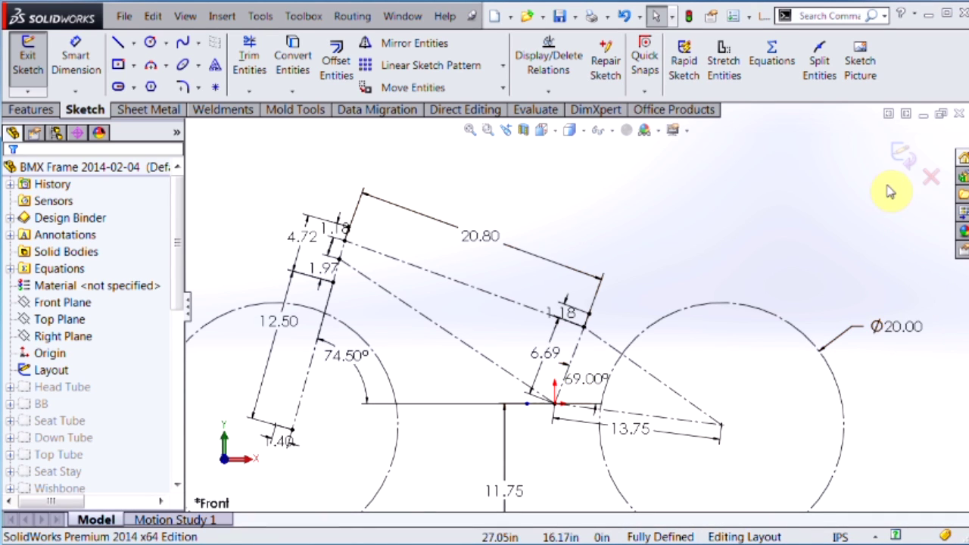
pyautogui.click(899, 157)
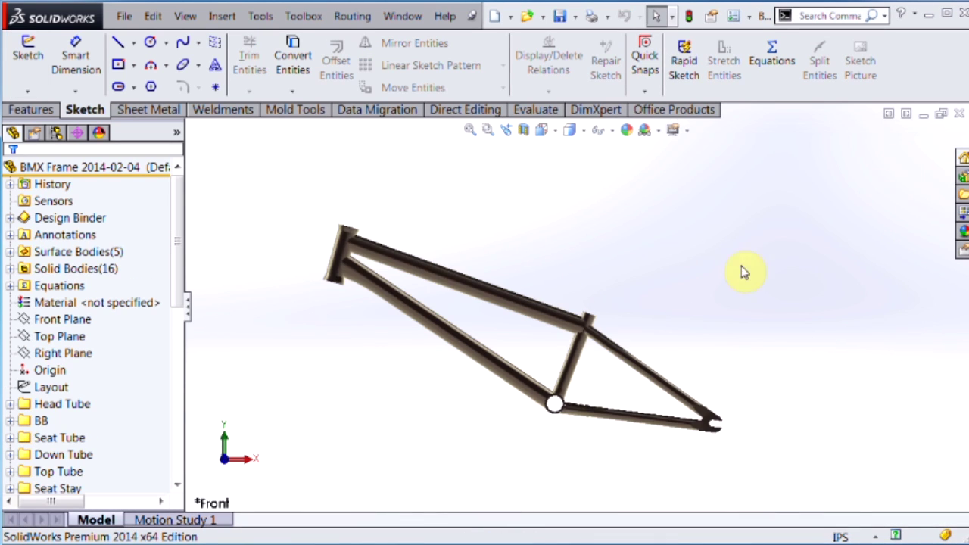
# - Show the Layout sketch so it stays visible over the frame
pyautogui.click(51, 387)
pyautogui.click(82, 340)
pyautogui.click(76, 353)
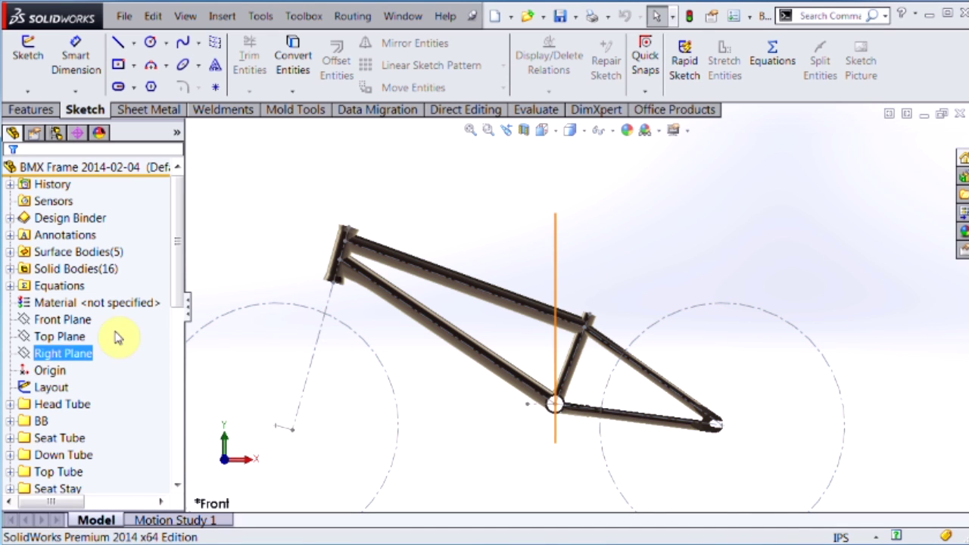
pyautogui.press('Escape')
pyautogui.moveTo(176, 256); pyautogui.dragTo(182, 318)
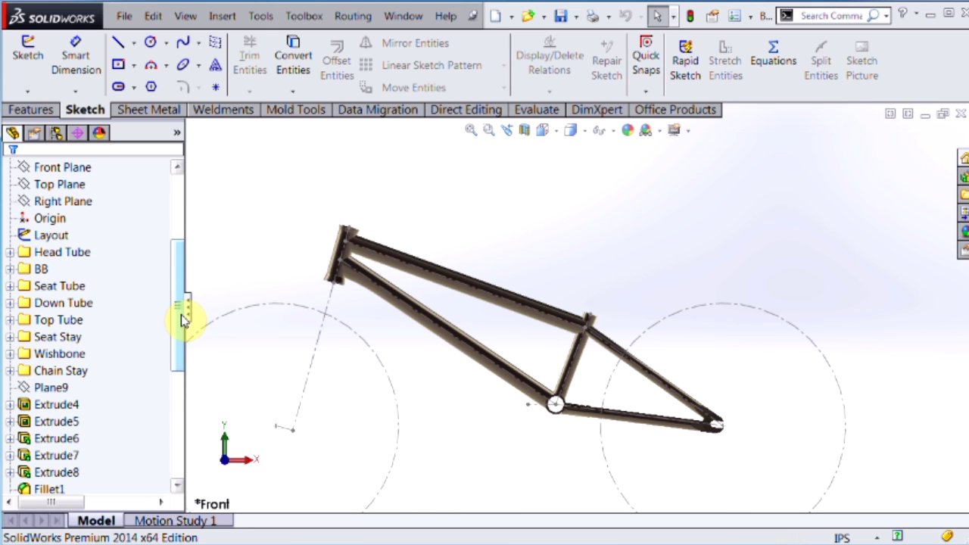
# - Expand the Seat Stay folder, review Plane1, and select the Layout sketch
pyautogui.click(10, 337)
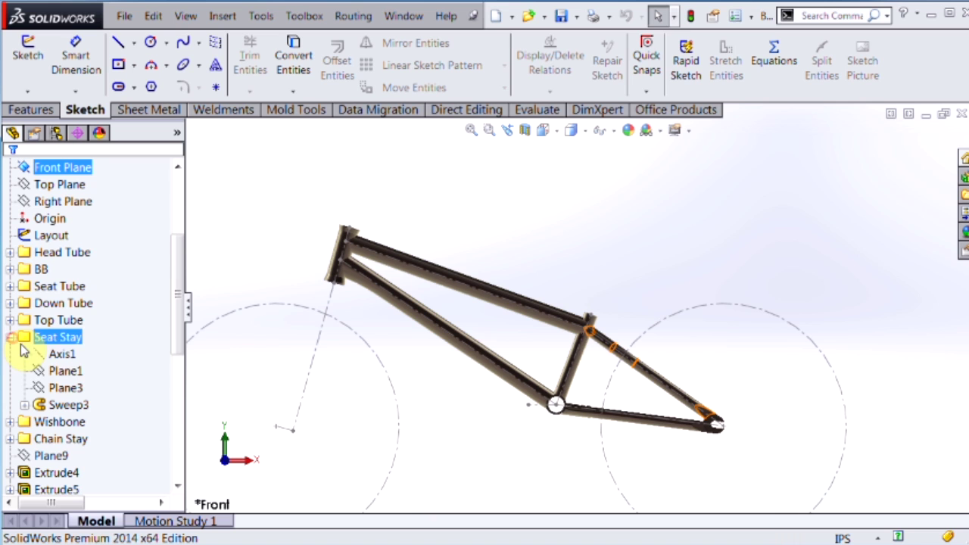
pyautogui.click(60, 372)
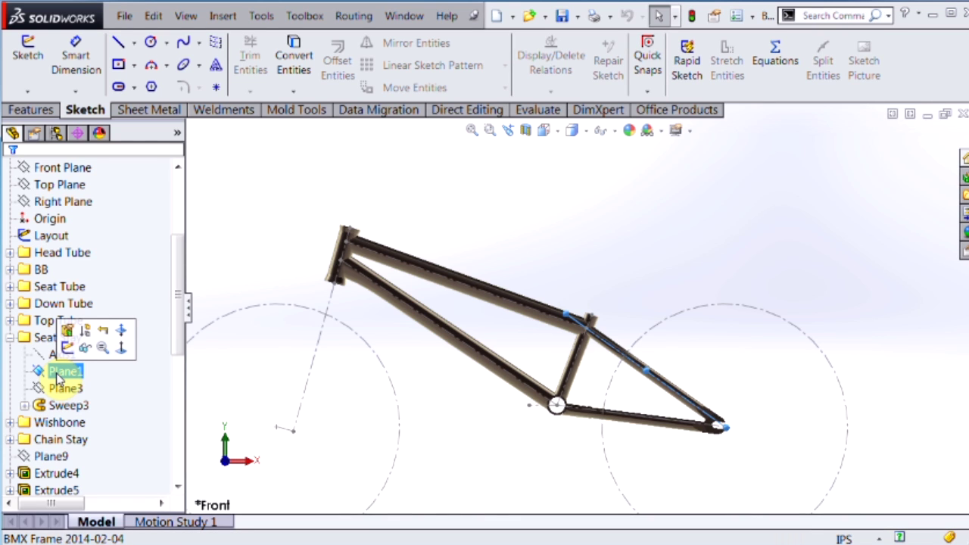
pyautogui.click(455, 230)
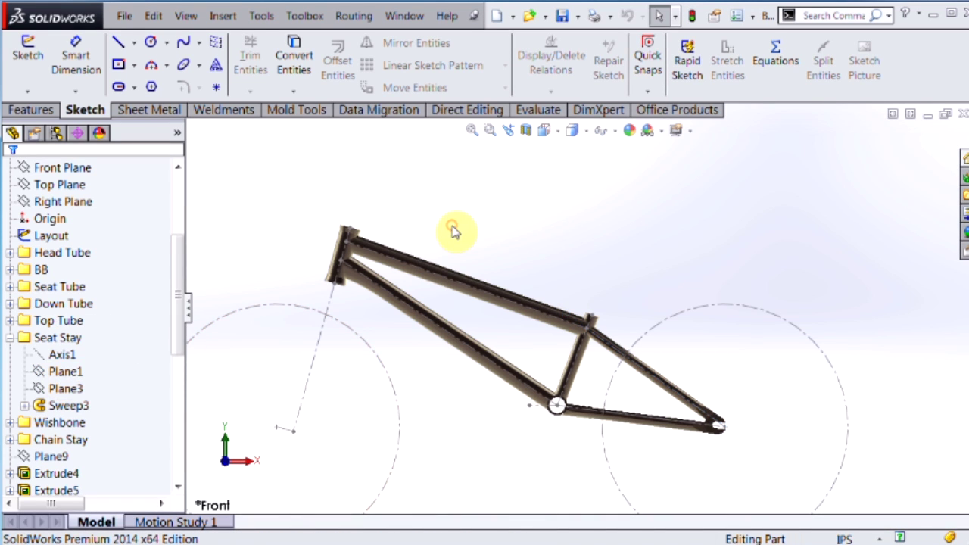
pyautogui.click(62, 239)
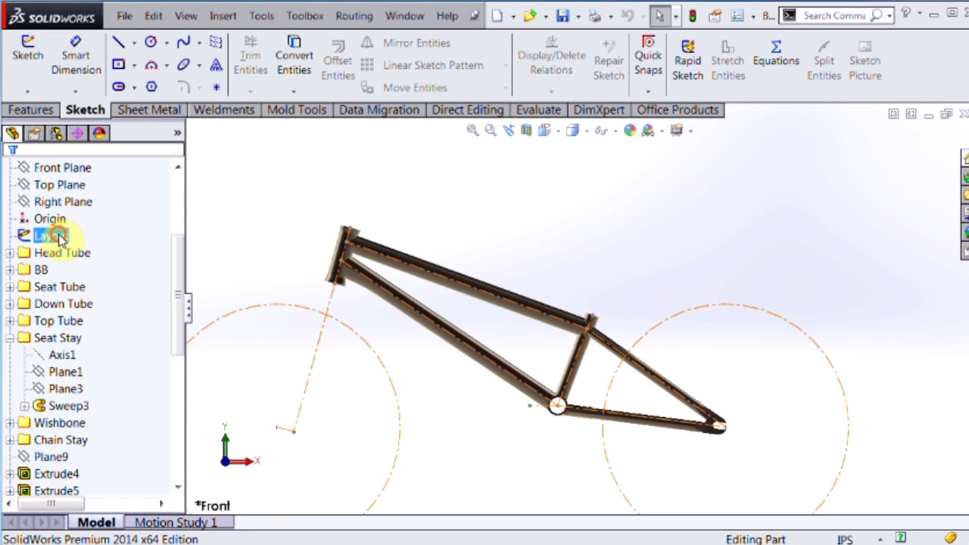
# - Edit the Layout sketch and draw a small circle right of the rear wheel
pyautogui.click(68, 192)
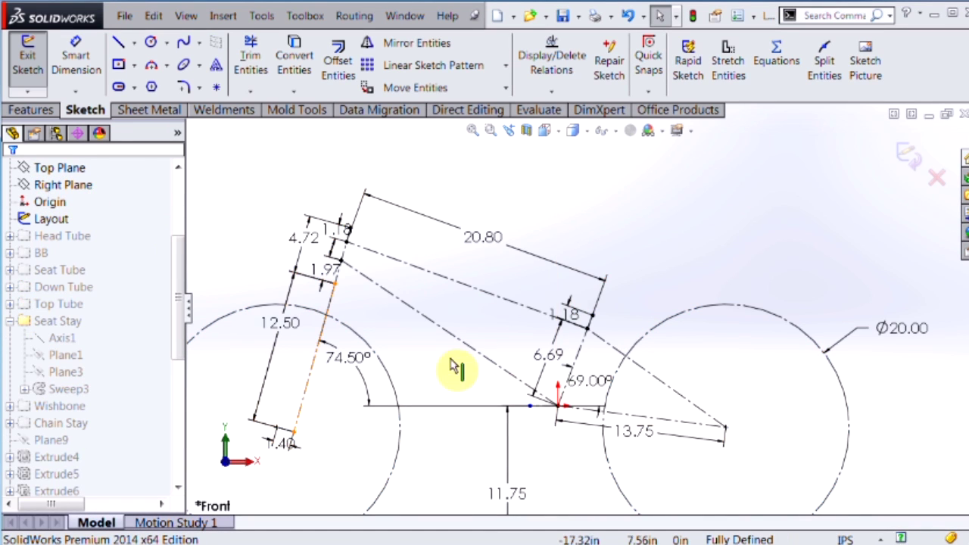
pyautogui.scroll(2, 649, 383)
pyautogui.scroll(1, 821, 384)
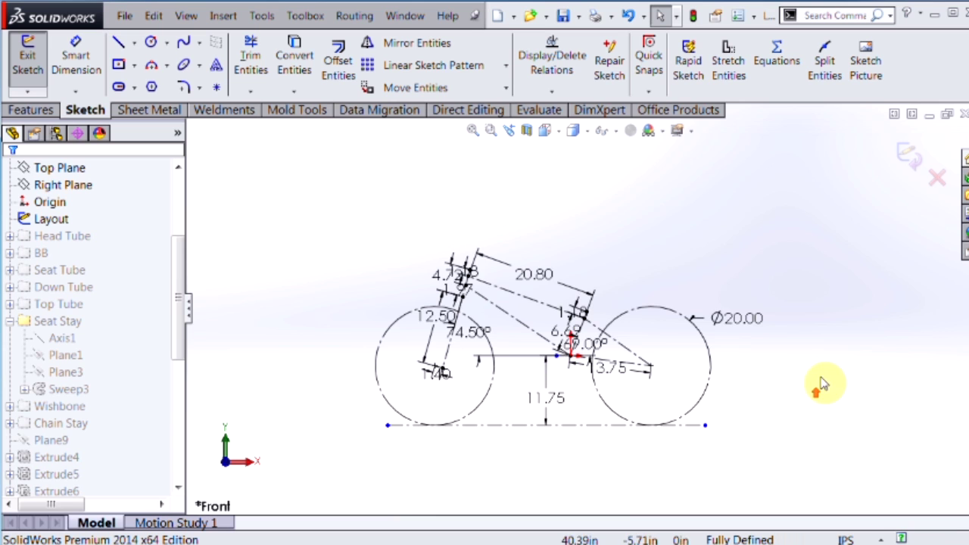
pyautogui.scroll(-2, 824, 377)
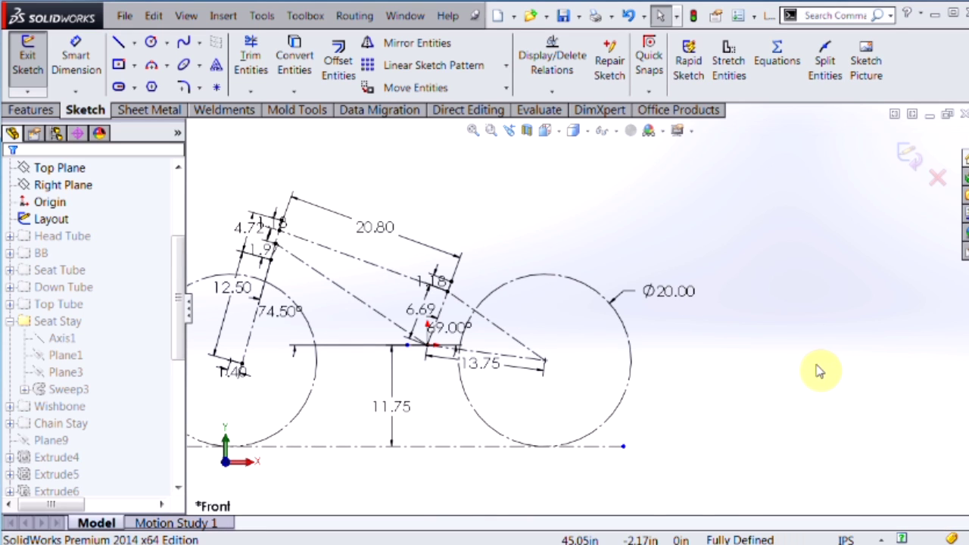
pyautogui.scroll(-2, 878, 370)
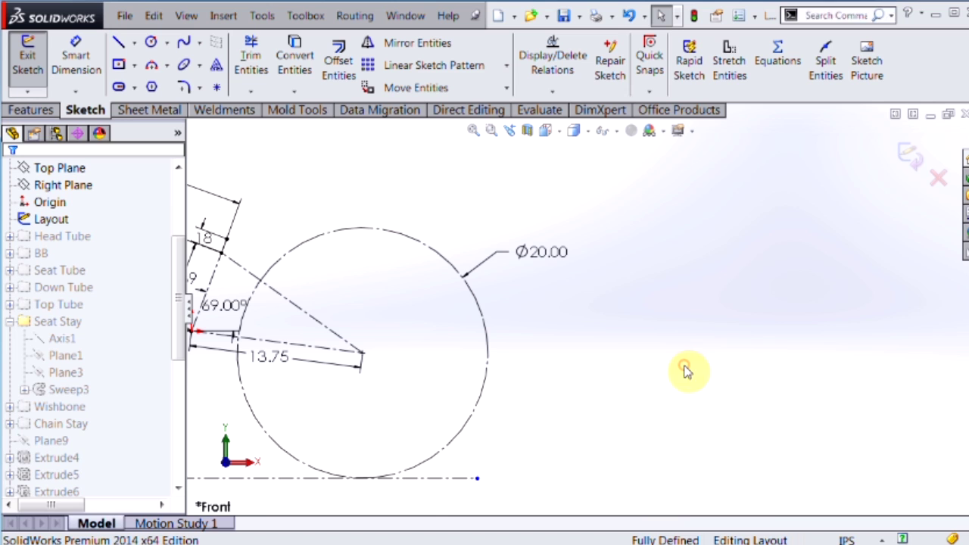
pyautogui.press('s')
pyautogui.click(731, 422)
pyautogui.moveTo(673, 365); pyautogui.dragTo(696, 337)
# - Draw a line down-left from the circle's centre and resize the circle to radius 2.226
pyautogui.press('s')
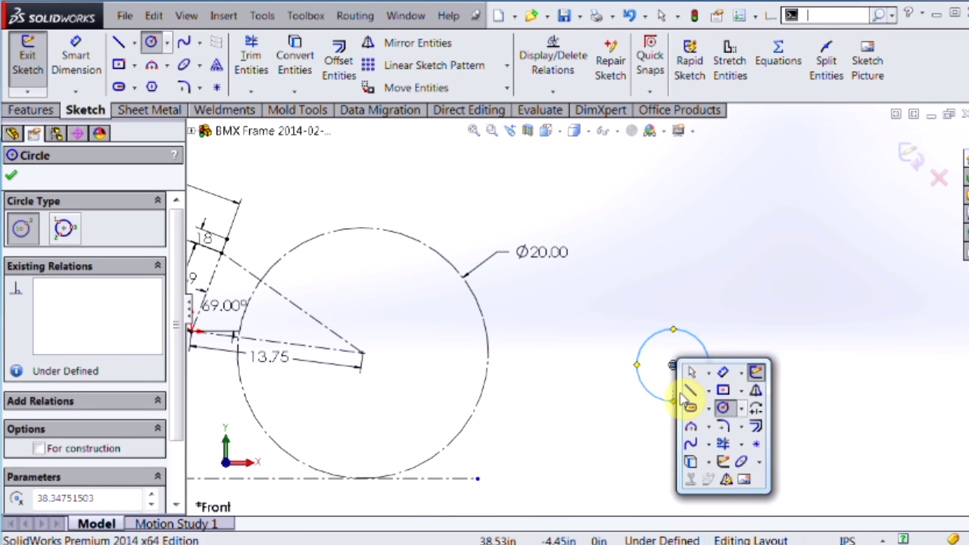
pyautogui.click(685, 371)
pyautogui.click(673, 365)
pyautogui.click(620, 432)
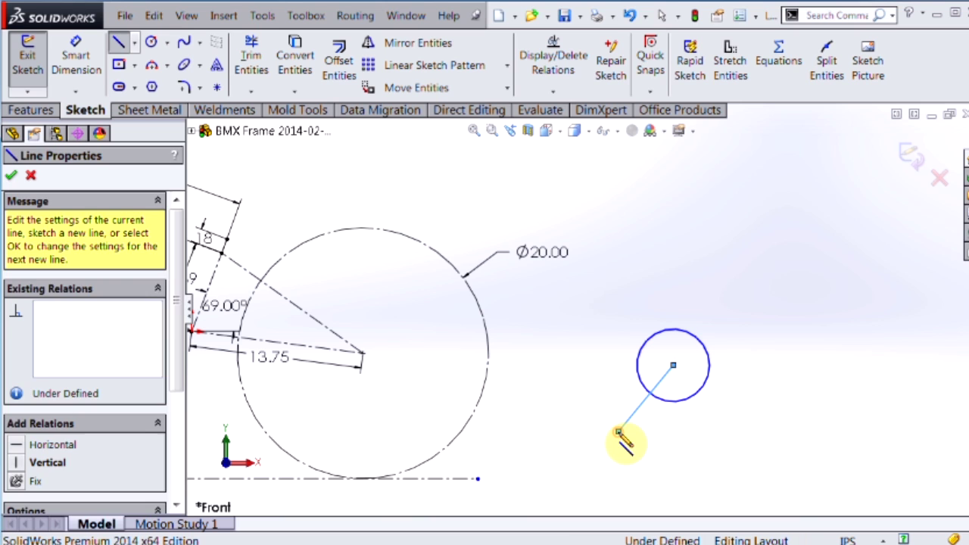
pyautogui.press('Escape')
pyautogui.moveTo(674, 333); pyautogui.dragTo(675, 340)
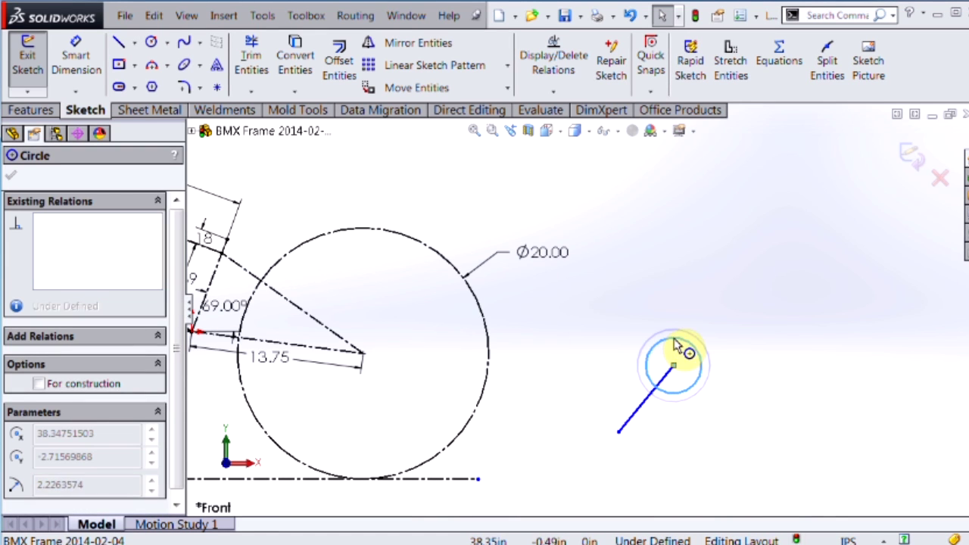
pyautogui.click(790, 353)
pyautogui.scroll(3, 822, 371)
pyautogui.scroll(-2, 785, 347)
# - Draw a large circle with a small concentric hub circle right of the small circle
pyautogui.press('s')
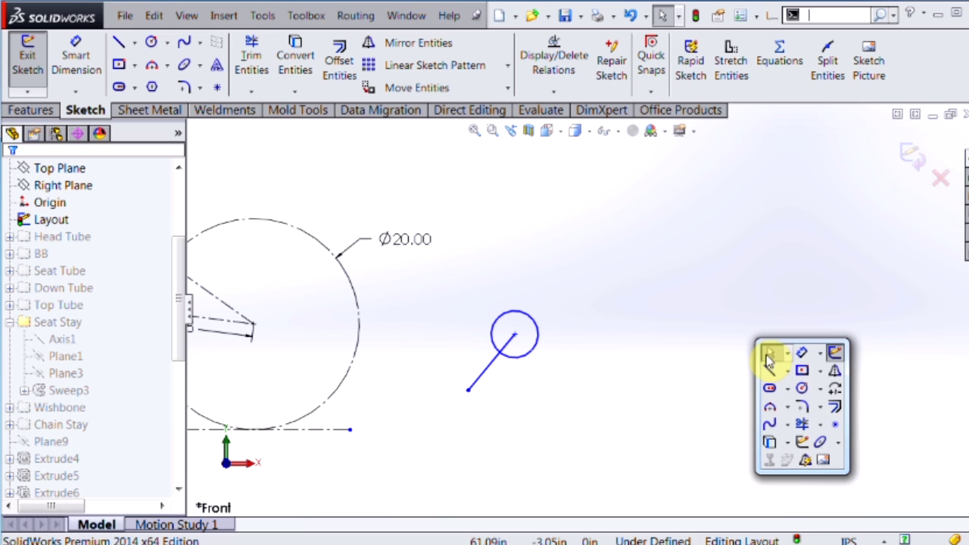
pyautogui.click(801, 383)
pyautogui.click(700, 340)
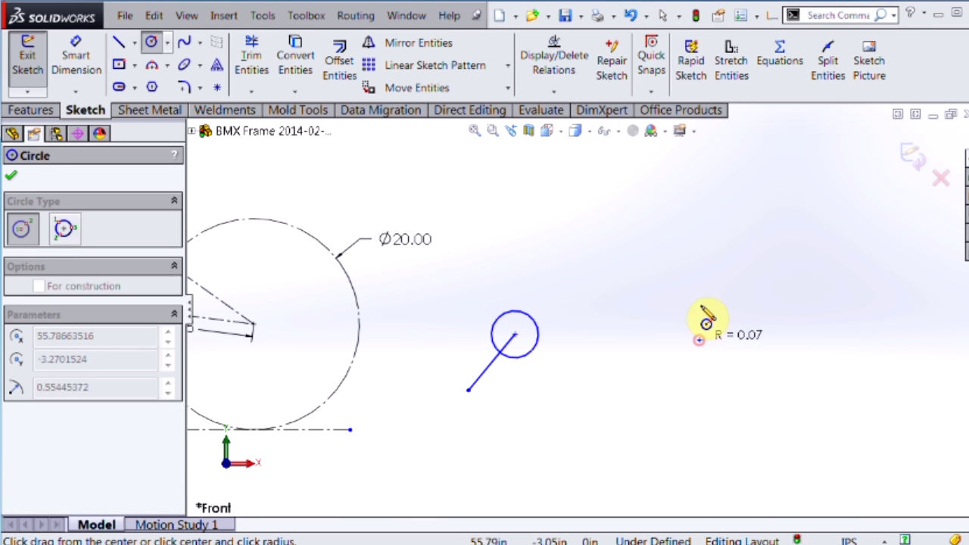
pyautogui.click(700, 256)
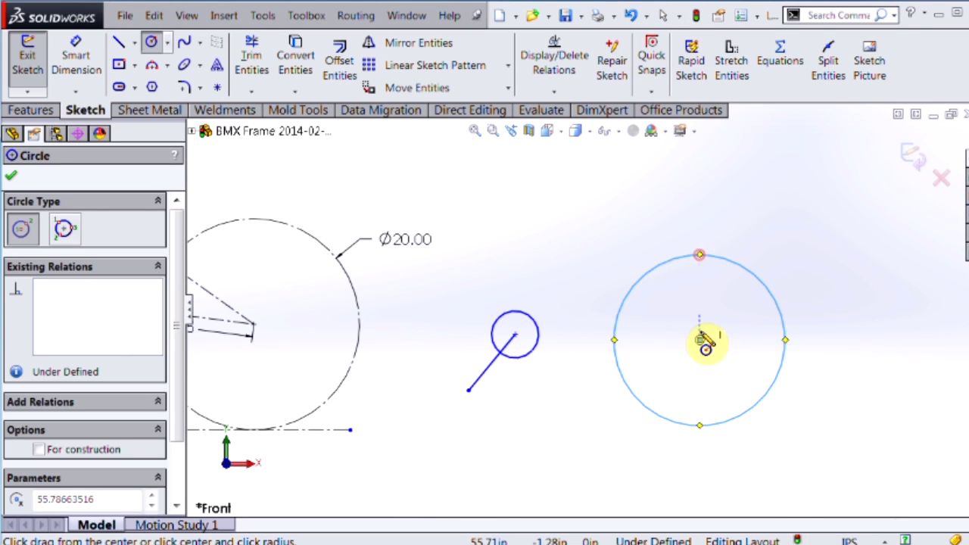
pyautogui.click(700, 340)
pyautogui.click(703, 336)
# - Draw three spokes from the centre to the top, lower-left and lower-right of the rim
pyautogui.press('s')
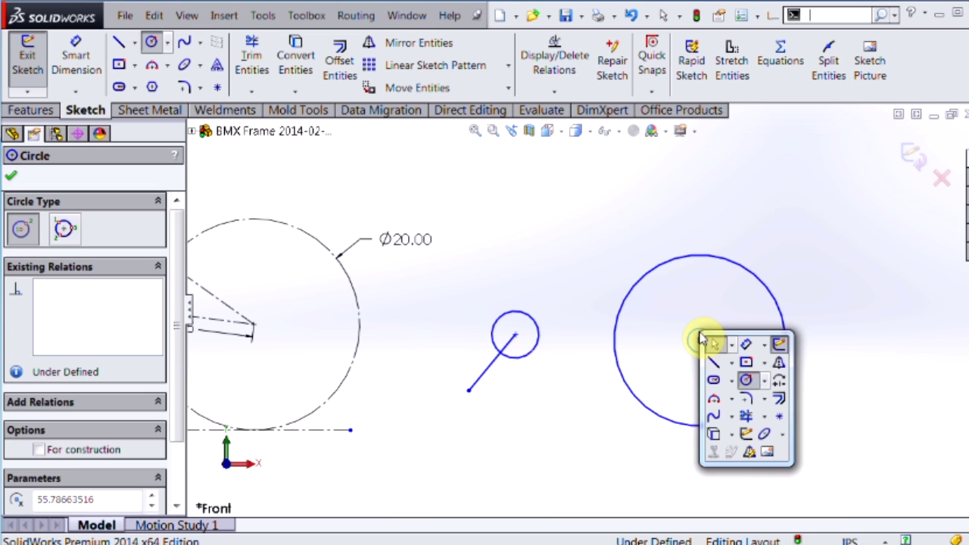
pyautogui.click(715, 362)
pyautogui.click(700, 339)
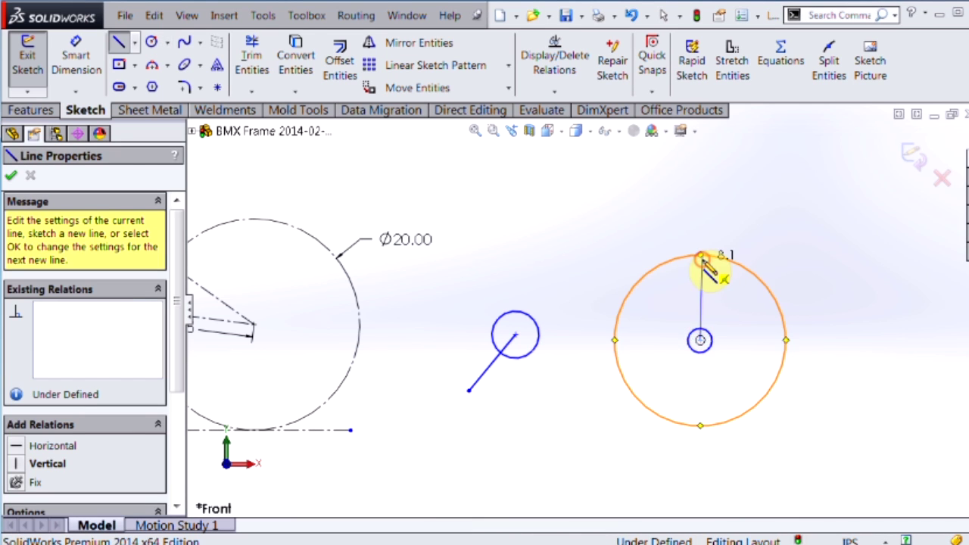
pyautogui.click(702, 256)
pyautogui.click(630, 390)
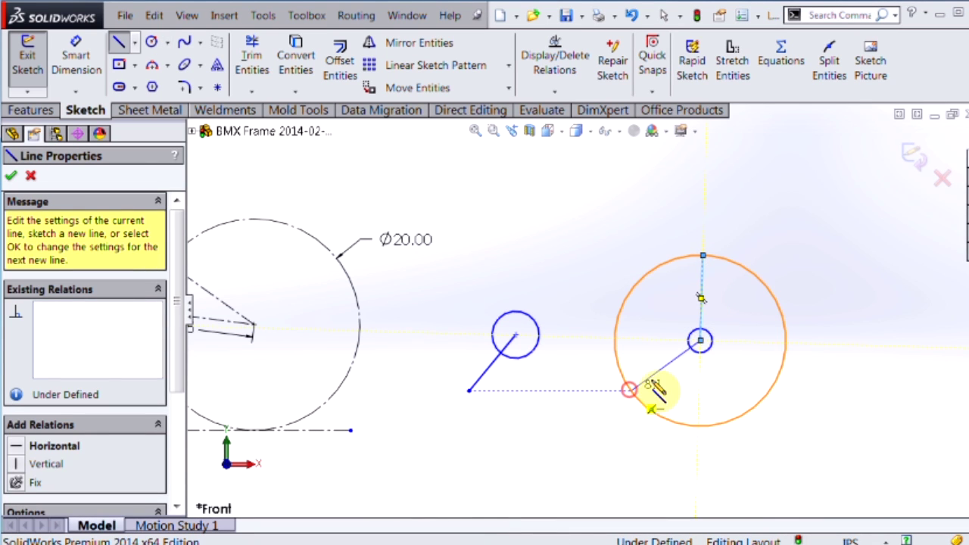
pyautogui.click(701, 341)
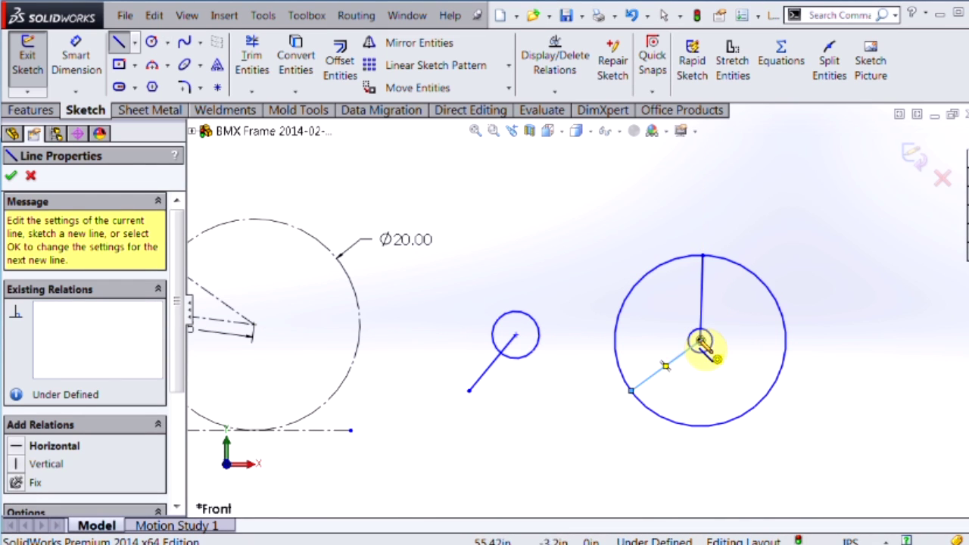
pyautogui.click(764, 399)
pyautogui.press('Escape')
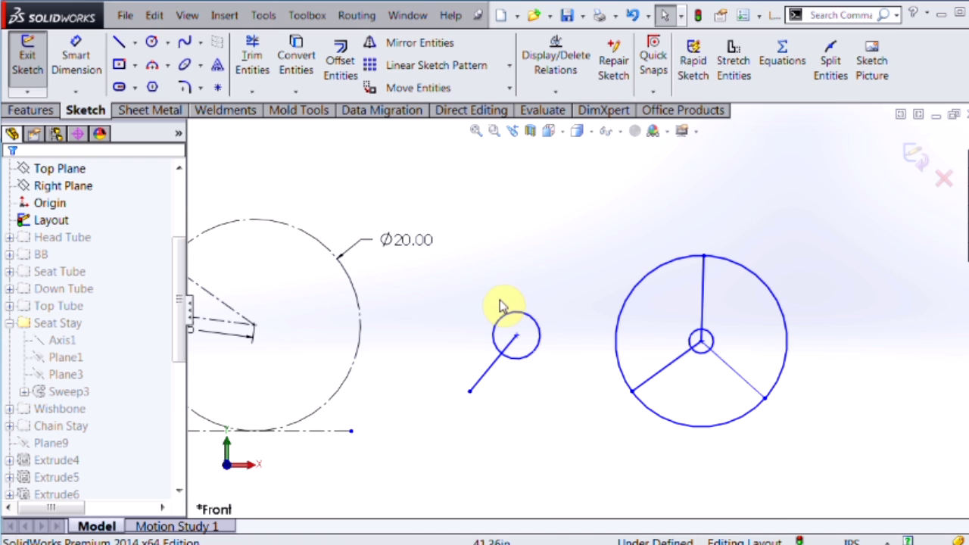
# - Make the small circle and its line into the crank block Block1-1
pyautogui.moveTo(447, 284); pyautogui.dragTo(573, 431)
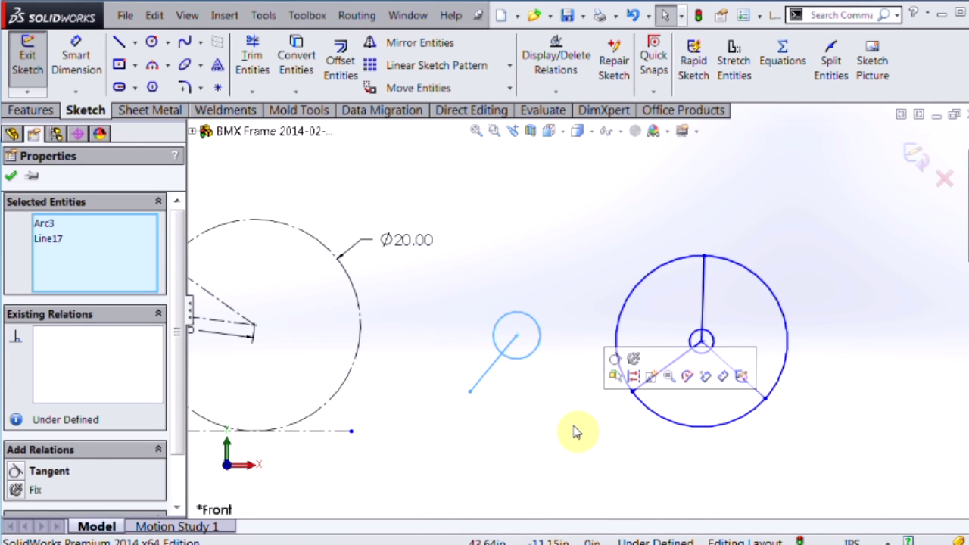
pyautogui.click(650, 378)
pyautogui.click(913, 157)
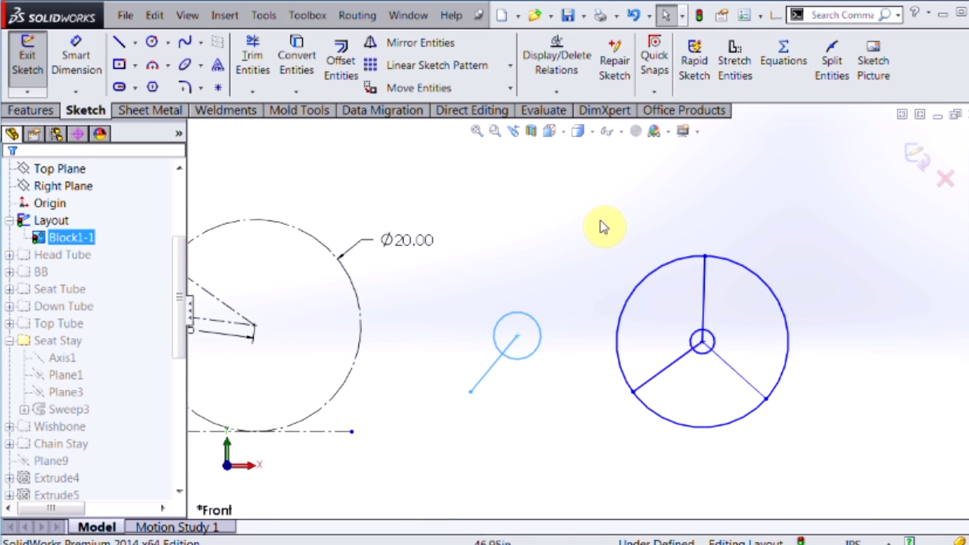
# - Make the spoked wheel geometry into Block2-1 and drag it toward the frame
pyautogui.moveTo(593, 219)
pyautogui.mouseDown()
pyautogui.moveTo(774, 426)
pyautogui.moveTo(846, 486)
pyautogui.mouseUp()
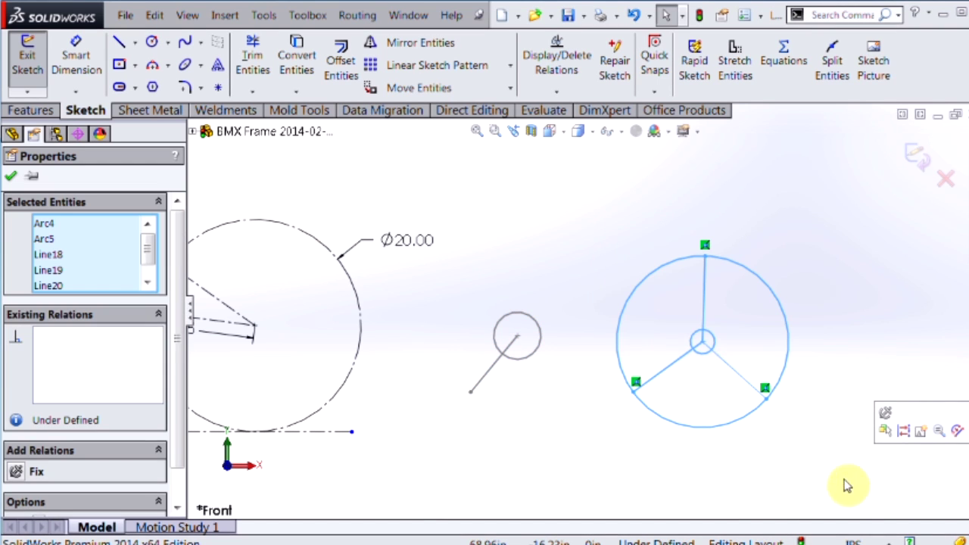
pyautogui.click(918, 432)
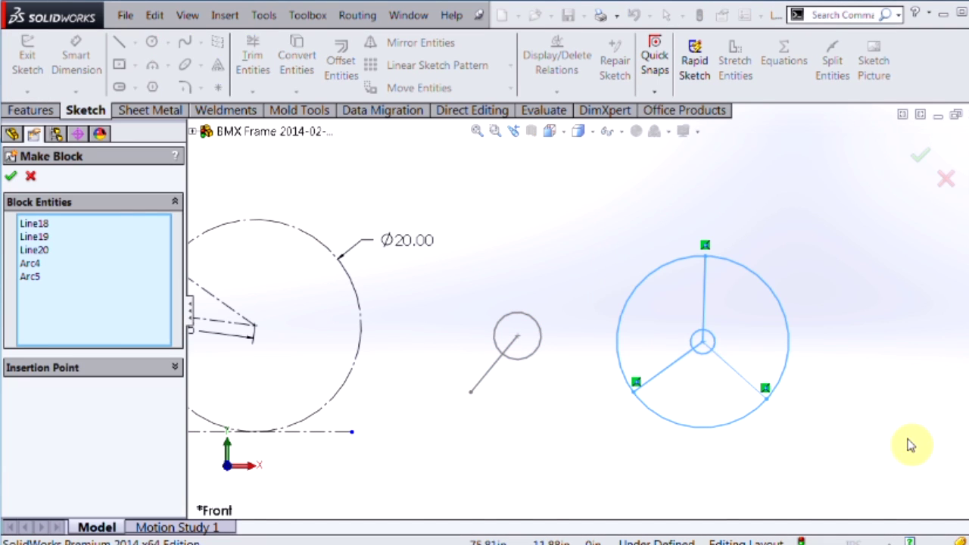
pyautogui.click(916, 158)
pyautogui.moveTo(702, 343)
pyautogui.mouseDown()
pyautogui.moveTo(762, 329)
pyautogui.moveTo(688, 308)
pyautogui.moveTo(764, 398)
pyautogui.moveTo(754, 297)
pyautogui.moveTo(688, 374)
pyautogui.moveTo(779, 330)
pyautogui.moveTo(722, 329)
pyautogui.moveTo(713, 353)
pyautogui.moveTo(709, 345)
pyautogui.mouseUp()
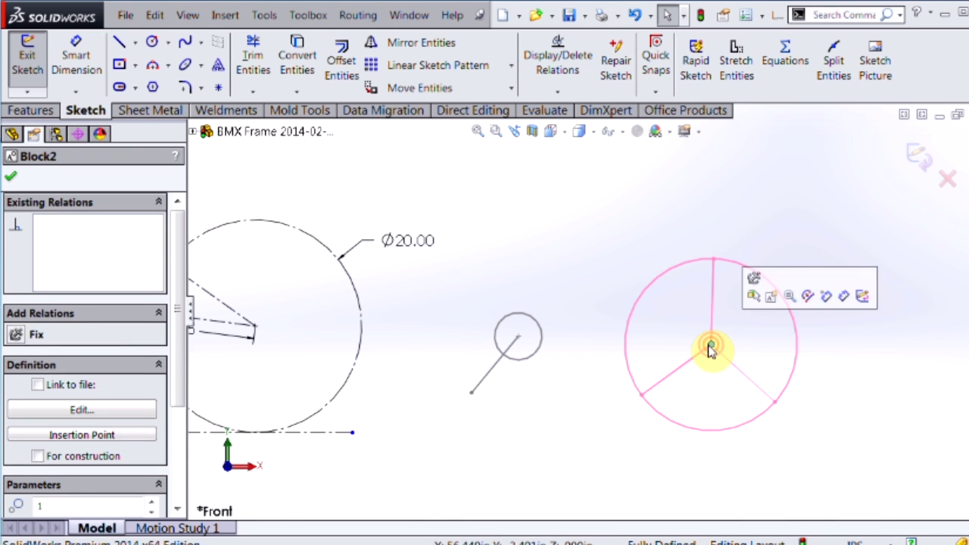
# - Make the wheel block's centre coincident with the rear axle point
pyautogui.keyDown('ctrl'); pyautogui.click(249, 328); pyautogui.keyUp('ctrl')
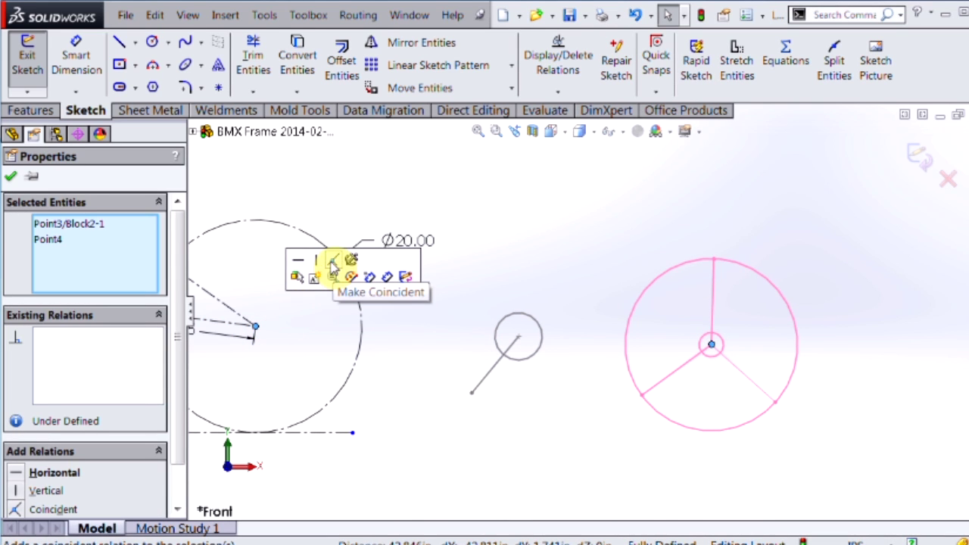
pyautogui.click(334, 268)
pyautogui.scroll(2, 568, 325)
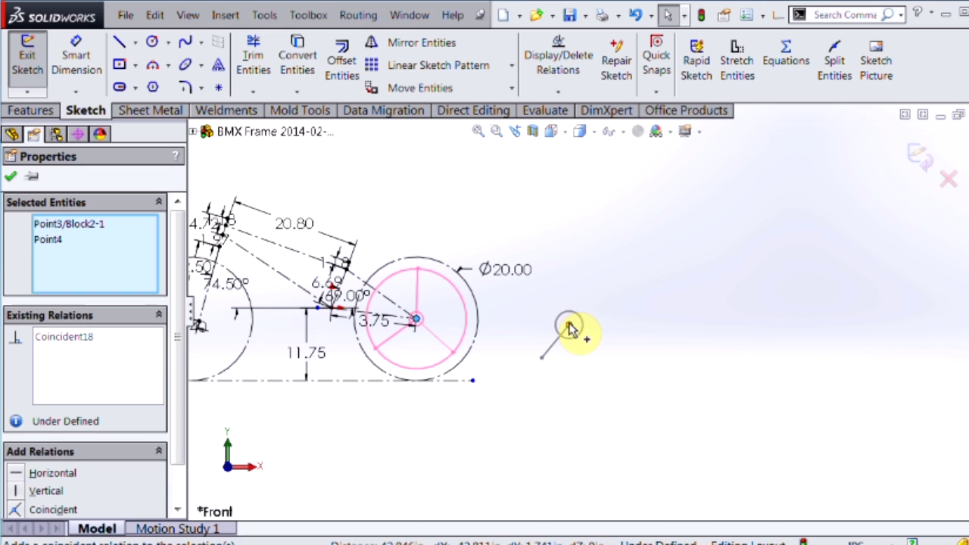
# - Make the crank block's centre coincident with the bottom bracket point
pyautogui.click(568, 325)
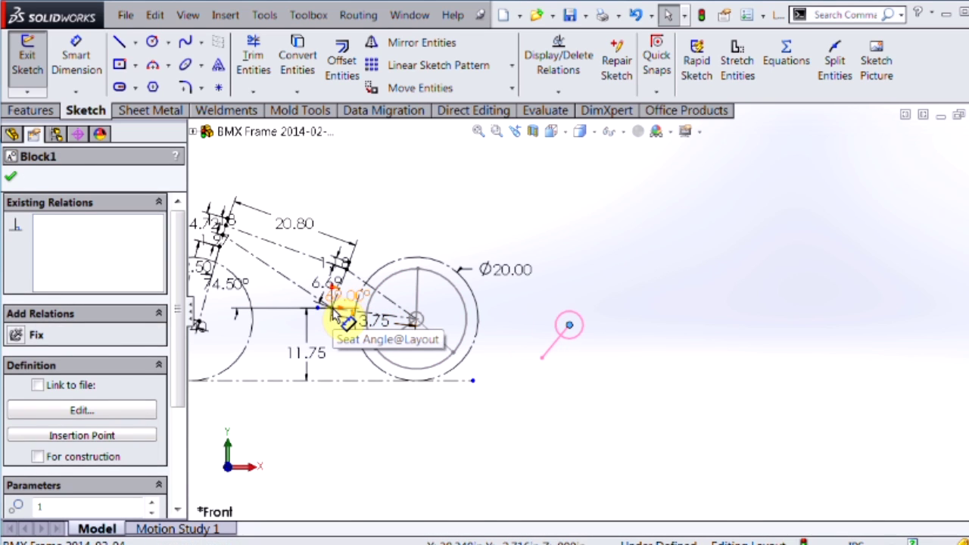
pyautogui.scroll(-3, 333, 320)
pyautogui.keyDown('ctrl'); pyautogui.click(469, 314); pyautogui.keyUp('ctrl')
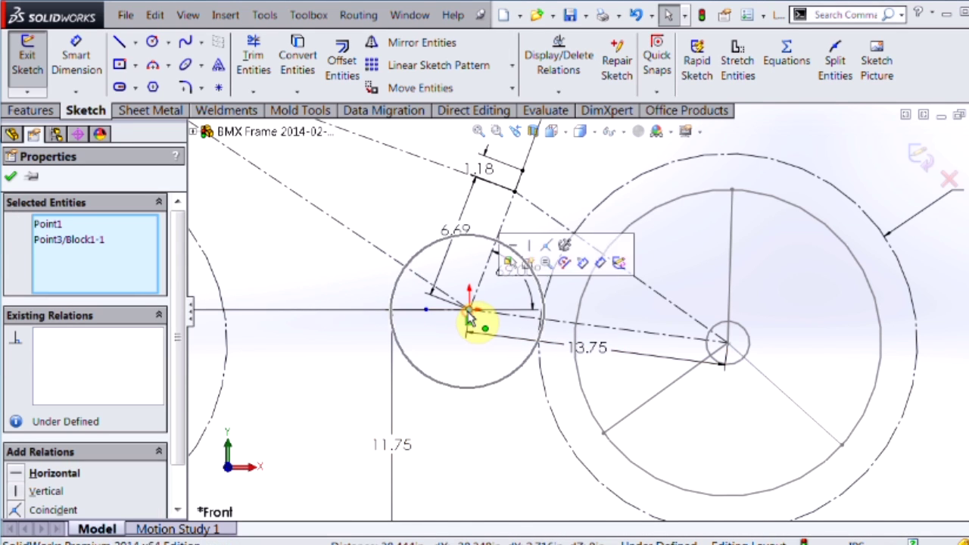
pyautogui.click(545, 248)
pyautogui.scroll(2, 550, 277)
pyautogui.click(594, 198)
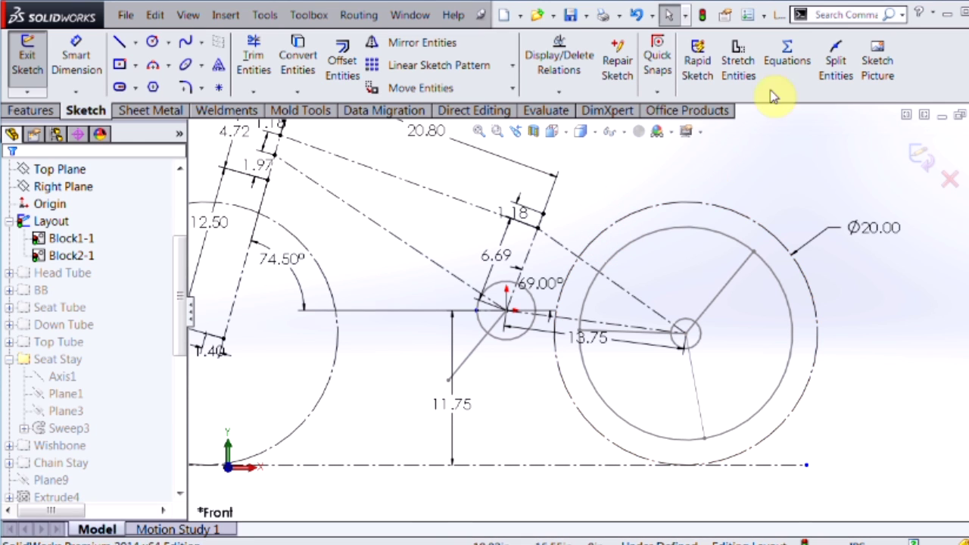
# - Start a Belt/Chain around the crank sprocket and rear hub circles, previewing 38.18 in
pyautogui.click(824, 14)
pyautogui.write('b')
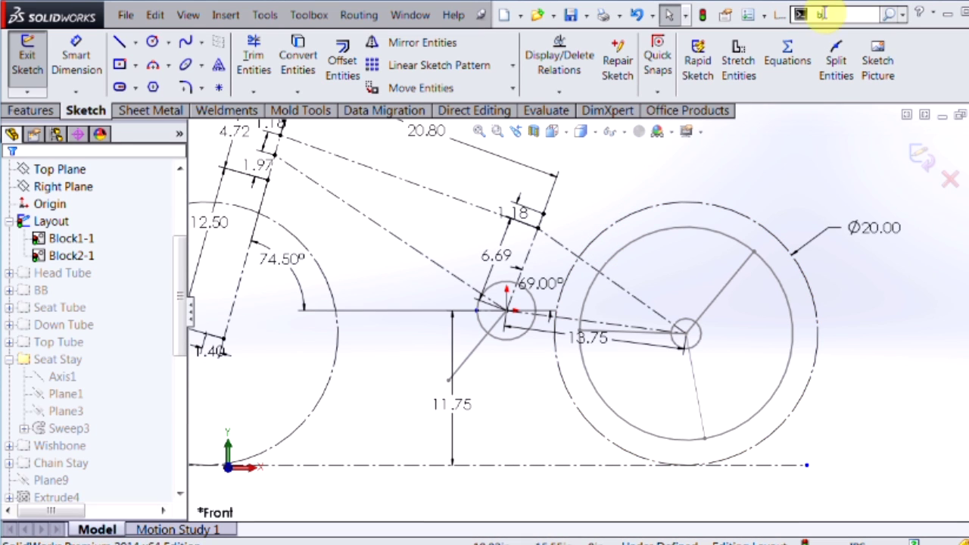
pyautogui.write('elt')
pyautogui.click(846, 36)
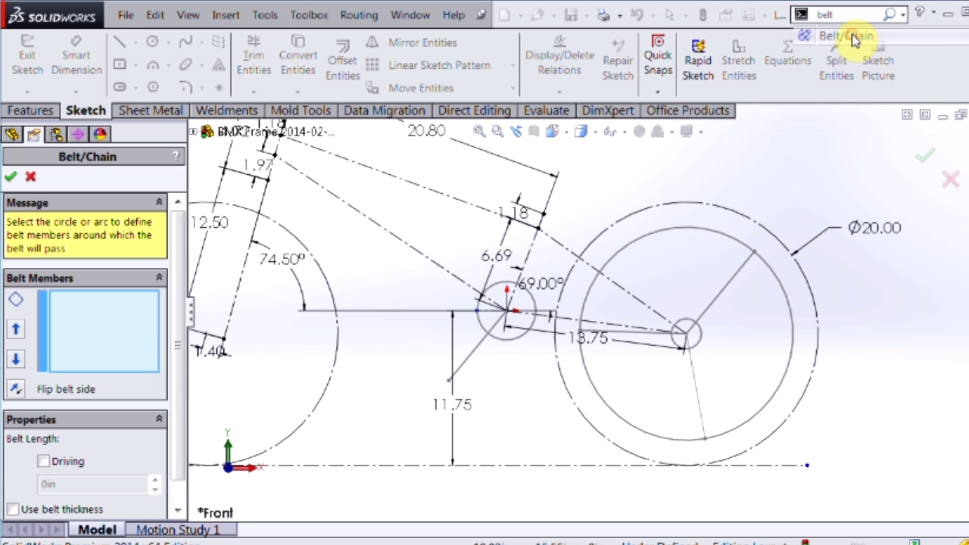
pyautogui.click(496, 291)
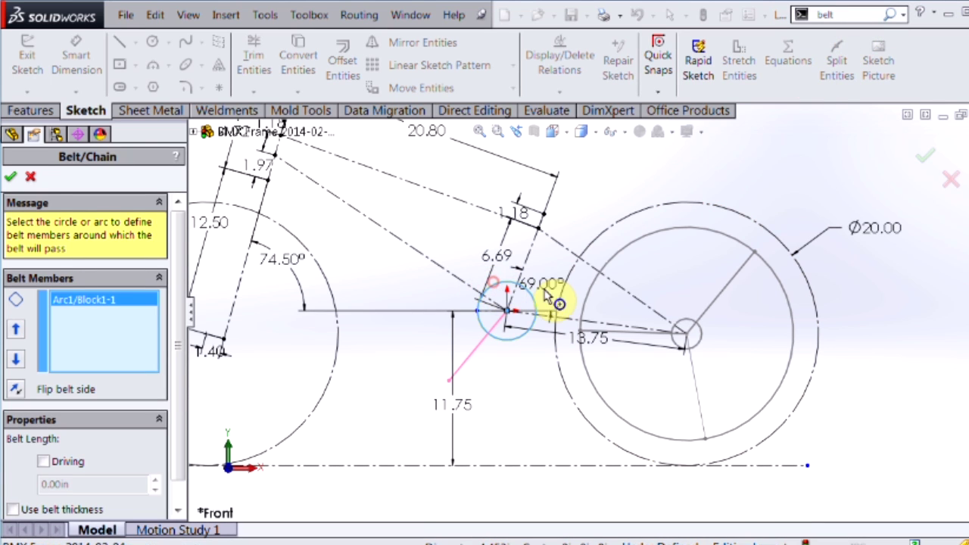
pyautogui.click(685, 327)
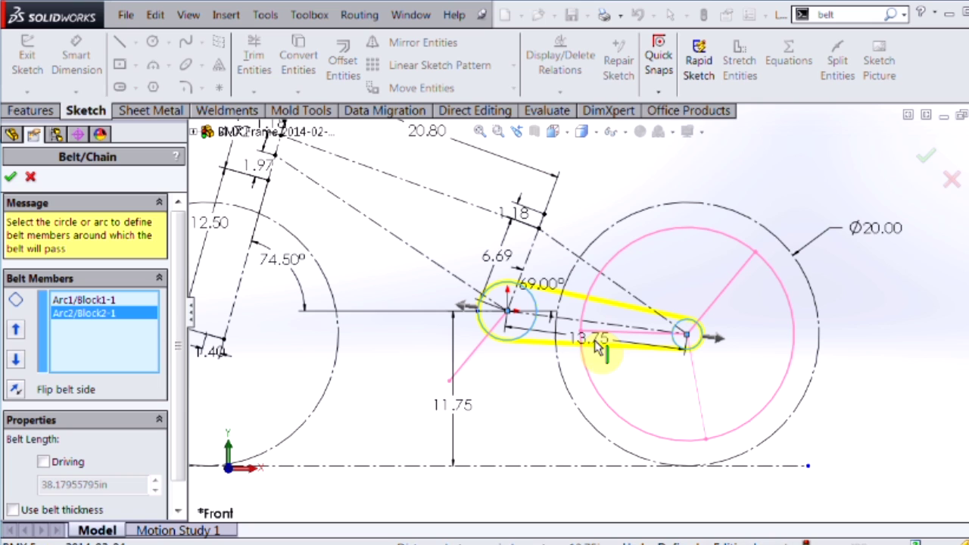
pyautogui.scroll(-1, 179, 363)
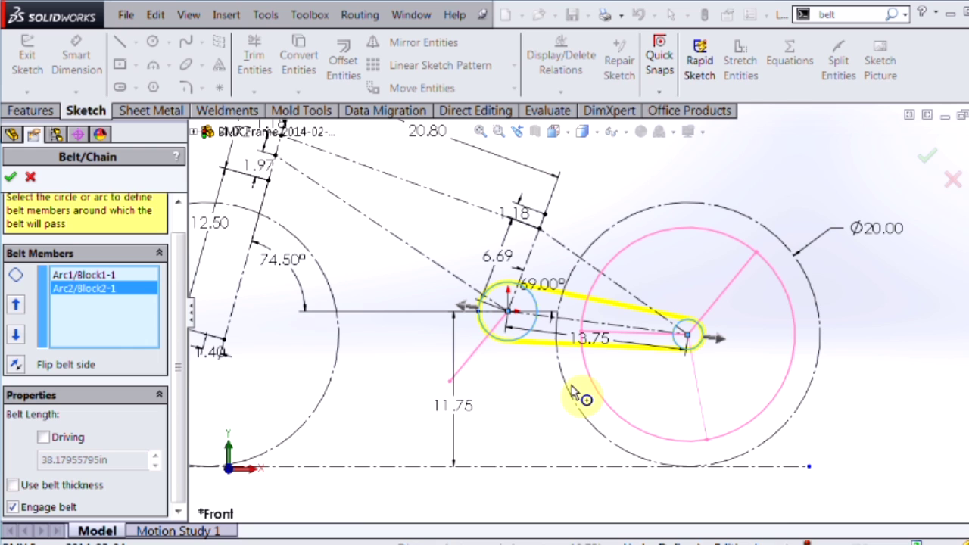
# - Create Belt1 (38.18 in) and rotate the crank to check it turns the wheel
pyautogui.click(9, 179)
pyautogui.click(470, 391)
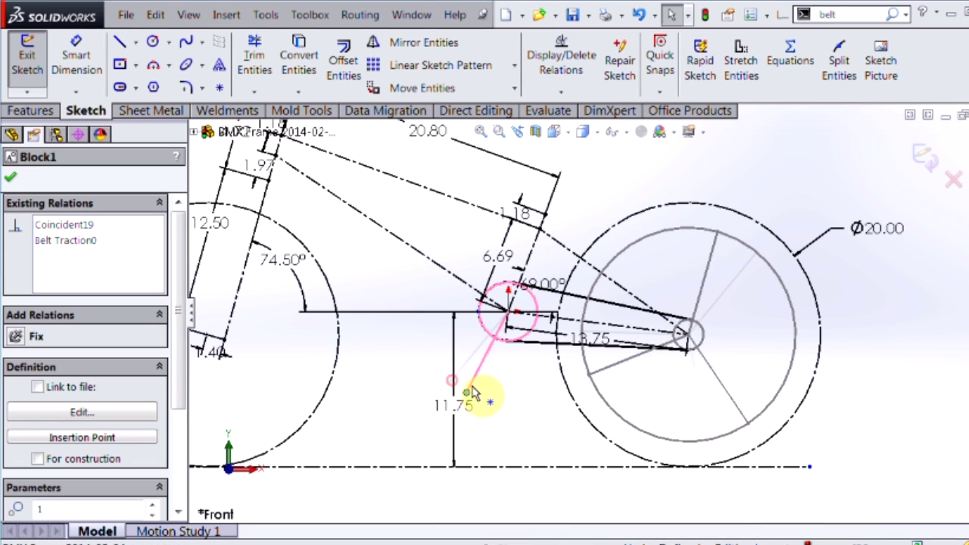
pyautogui.moveTo(470, 391)
pyautogui.mouseDown()
pyautogui.moveTo(538, 383)
pyautogui.moveTo(578, 283)
pyautogui.moveTo(426, 255)
pyautogui.moveTo(433, 406)
pyautogui.moveTo(465, 234)
pyautogui.moveTo(616, 394)
pyautogui.moveTo(361, 352)
pyautogui.moveTo(385, 379)
pyautogui.mouseUp()
pyautogui.click(389, 406)
# - Zoom to fit the layout and review the actions for crank block Block1-1
pyautogui.press('f')
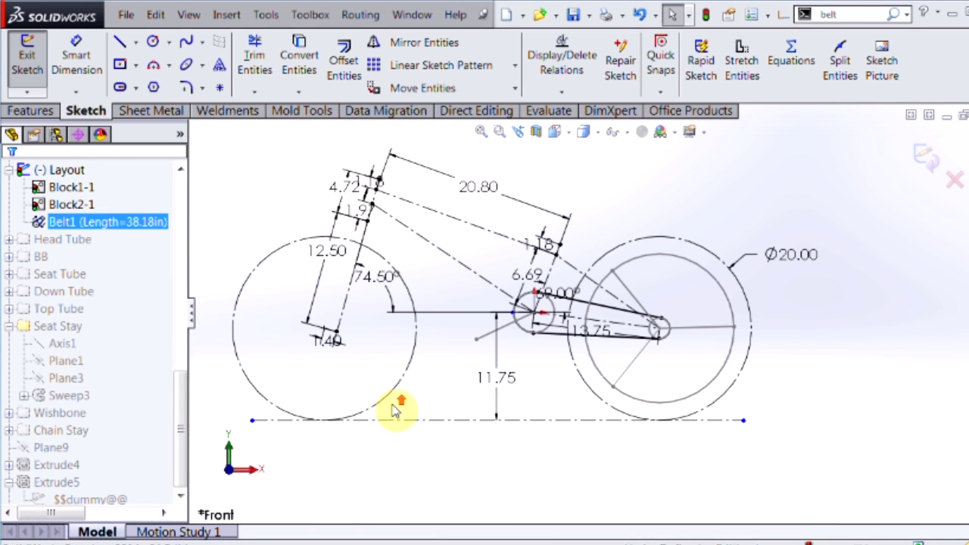
pyautogui.click(186, 275)
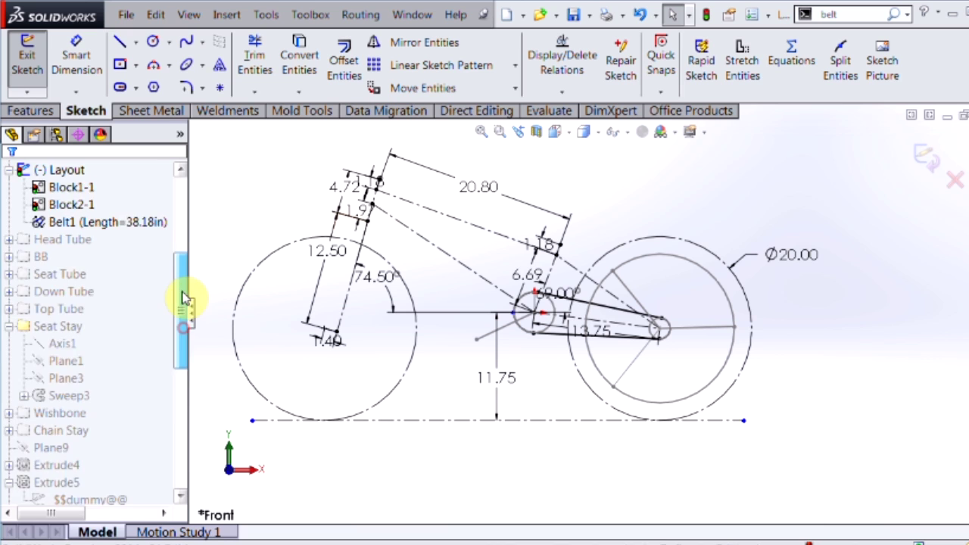
pyautogui.scroll(4, 186, 297)
pyautogui.click(72, 395)
pyautogui.rightClick(72, 395)
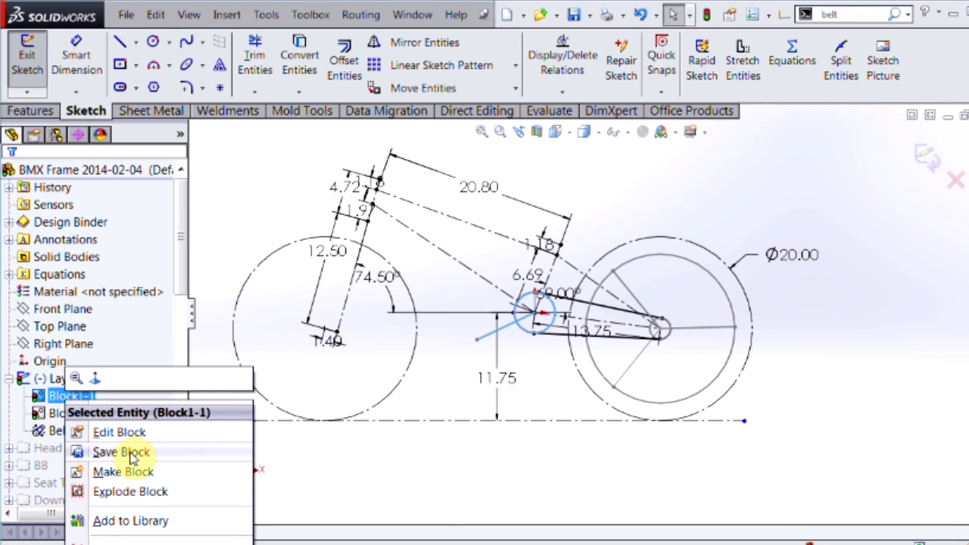
pyautogui.click(545, 471)
pyautogui.scroll(-2, 523, 242)
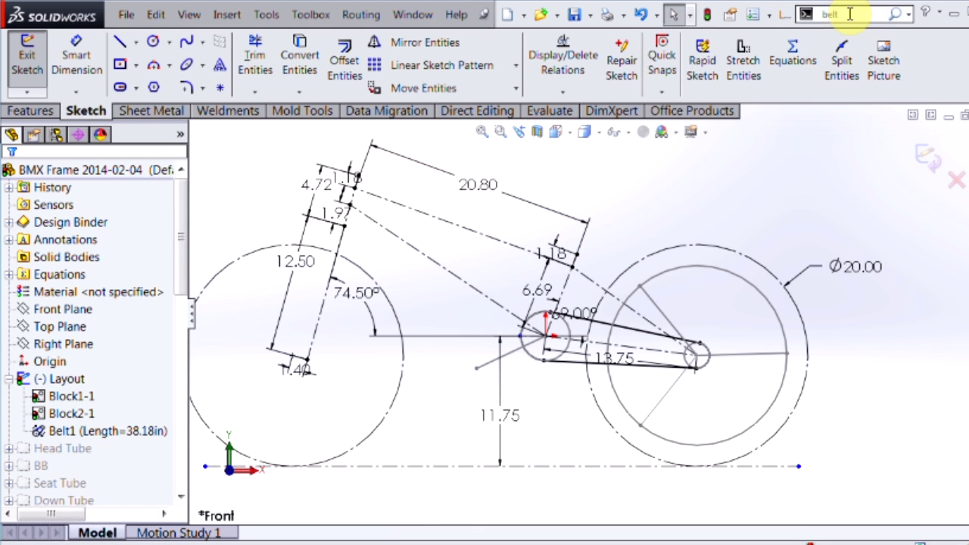
# - Insert the Seat.SLDBLK block from the Desktop above the rear wheel
pyautogui.write('bloc')
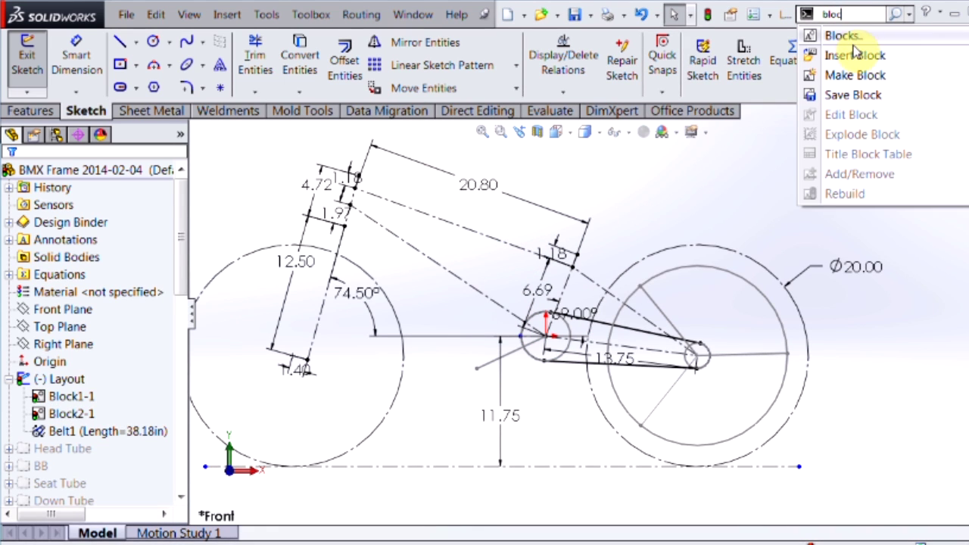
pyautogui.click(855, 55)
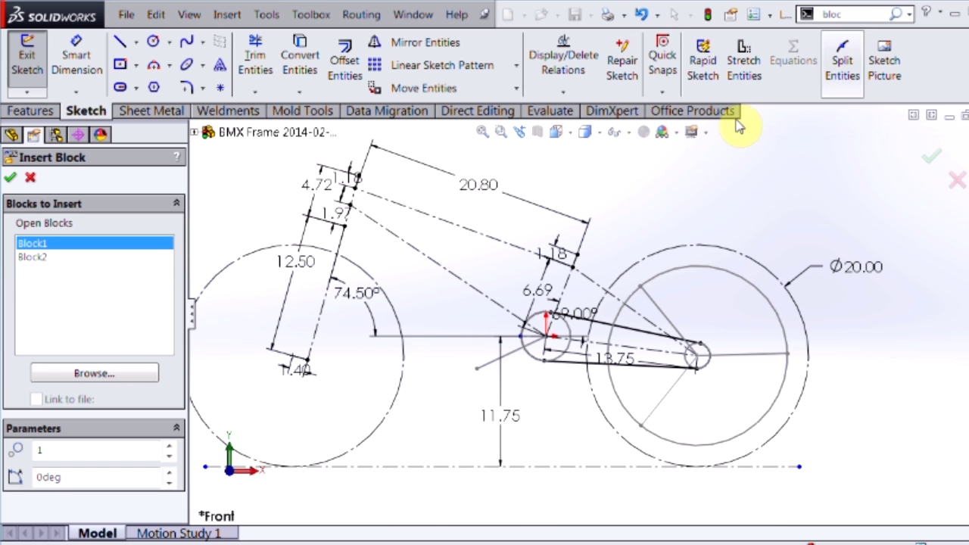
pyautogui.click(122, 379)
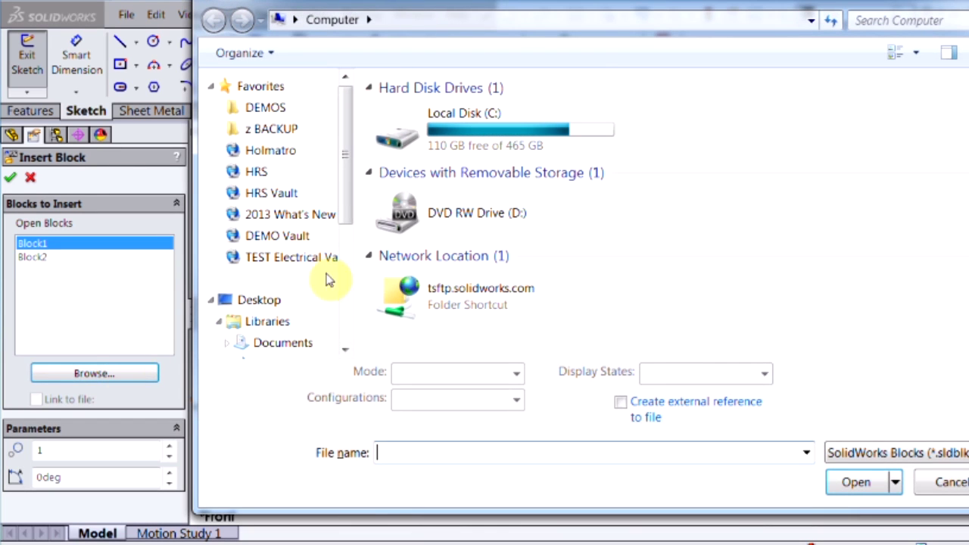
pyautogui.click(260, 302)
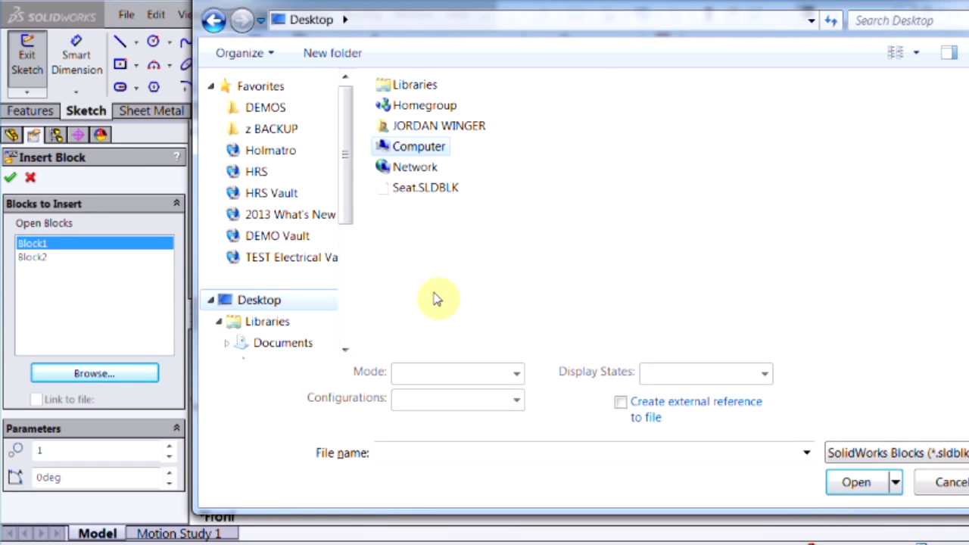
pyautogui.doubleClick(401, 190)
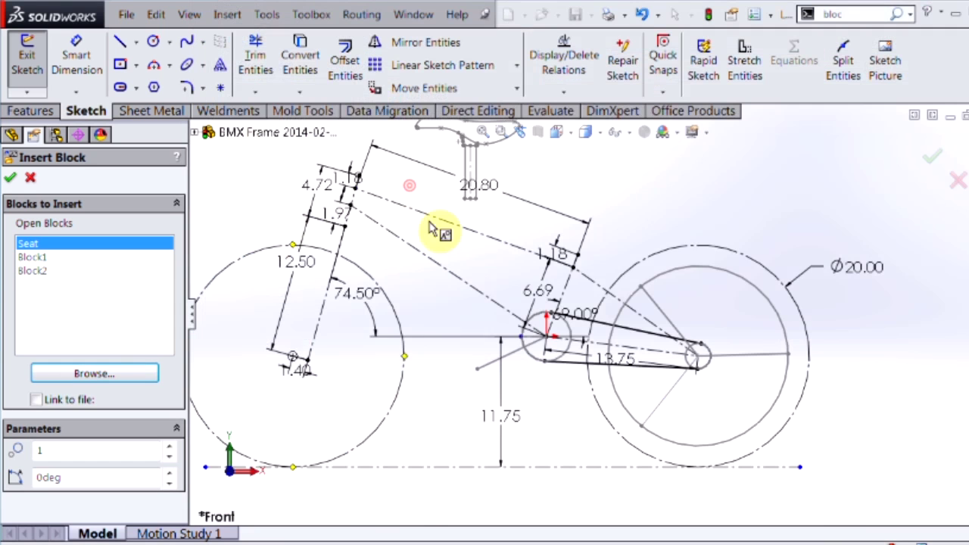
pyautogui.click(656, 280)
pyautogui.scroll(-3, 666, 214)
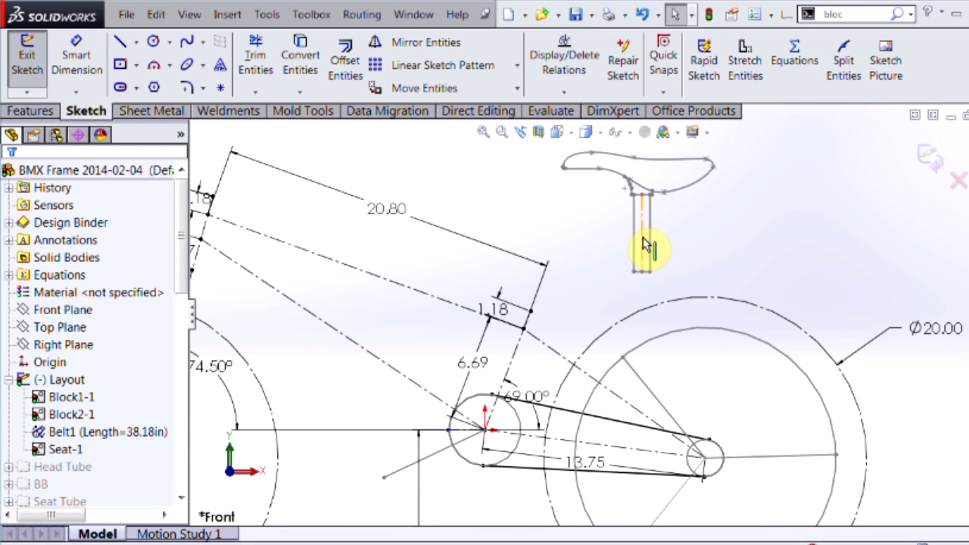
# - Make the seat block's post collinear with the seat-tube line Line9
pyautogui.click(643, 244)
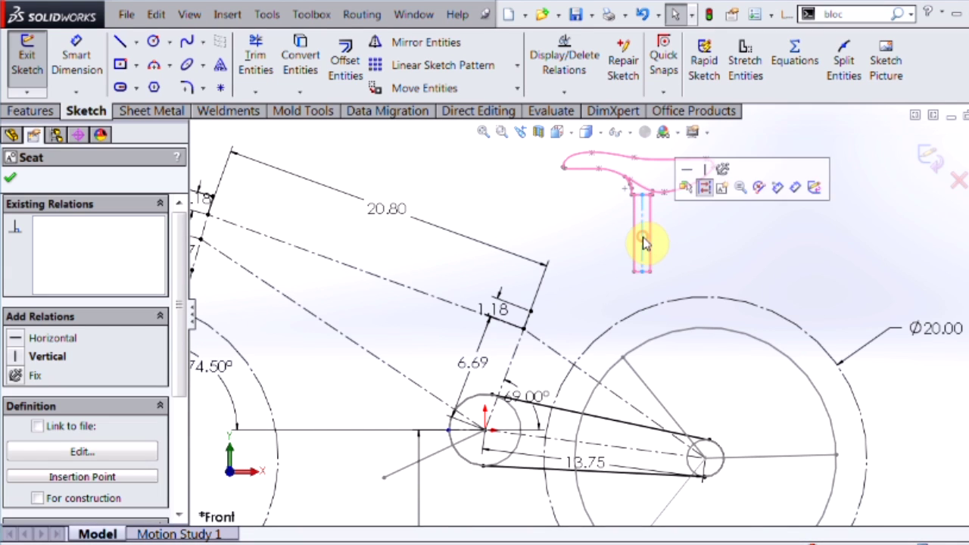
pyautogui.keyDown('ctrl'); pyautogui.click(511, 369); pyautogui.keyUp('ctrl')
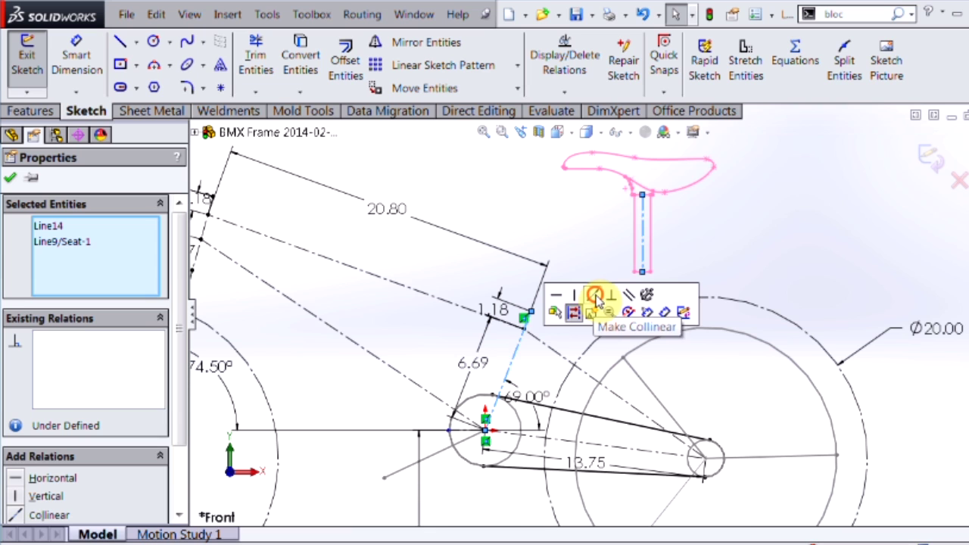
pyautogui.click(595, 296)
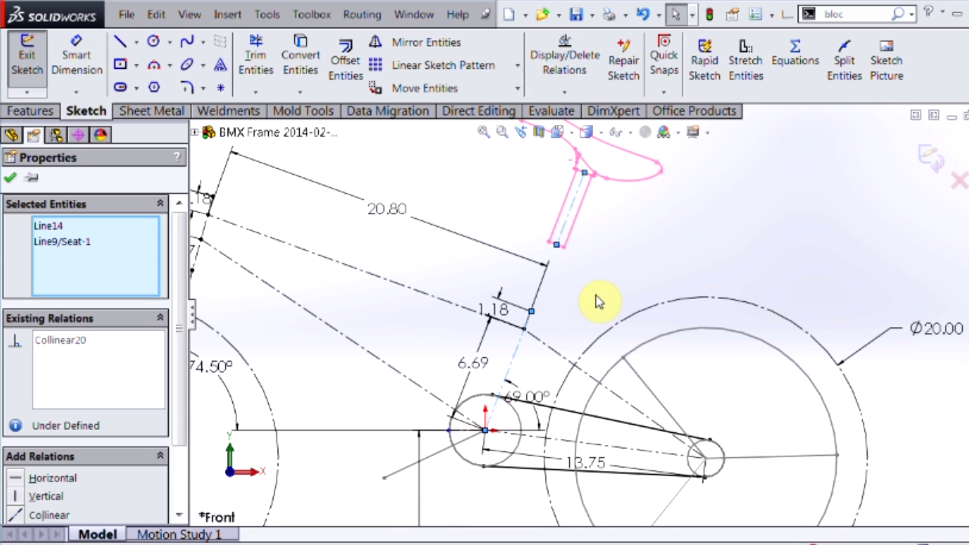
pyautogui.click(648, 258)
pyautogui.scroll(-2, 590, 186)
# - Make the seat block's Point15 coincident with frame Point21, then zoom out
pyautogui.click(586, 193)
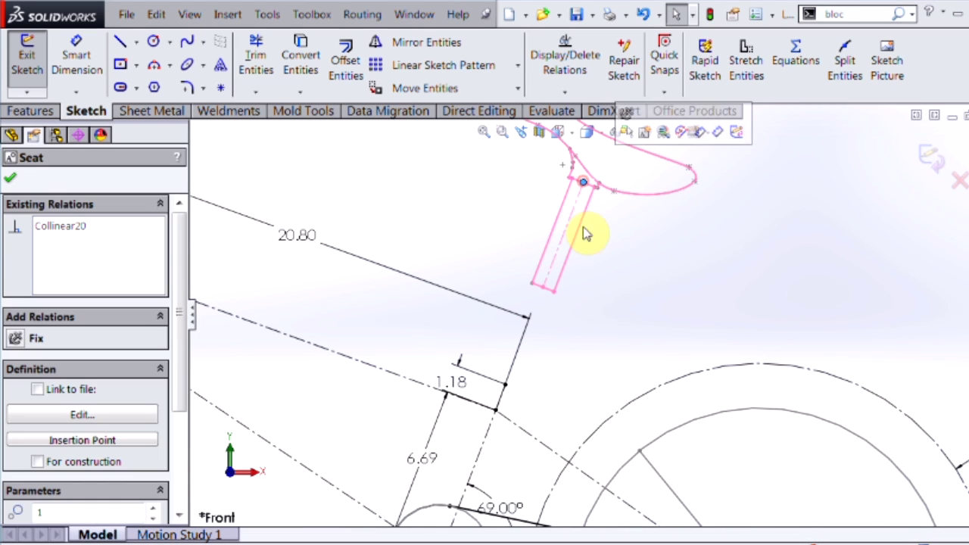
pyautogui.keyDown('ctrl'); pyautogui.click(507, 389); pyautogui.keyUp('ctrl')
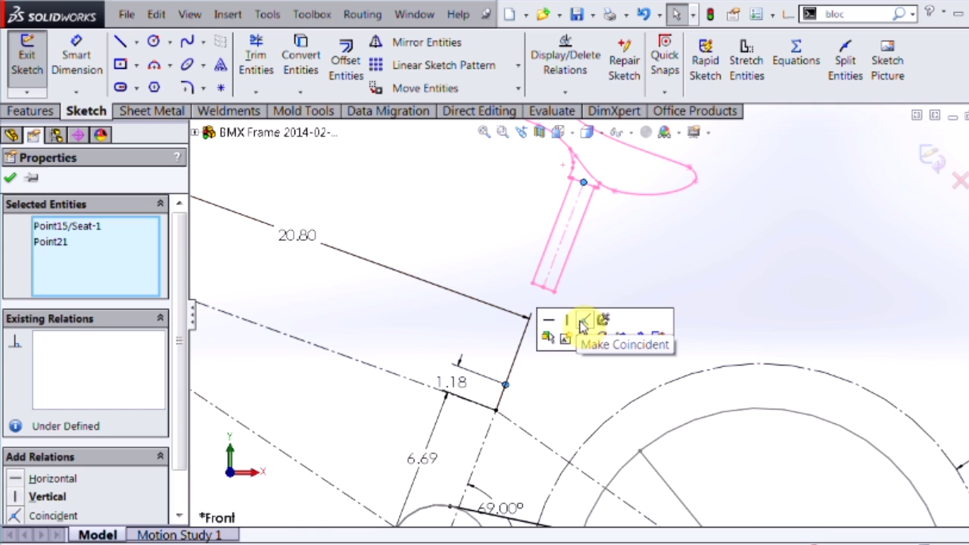
pyautogui.click(582, 324)
pyautogui.click(644, 300)
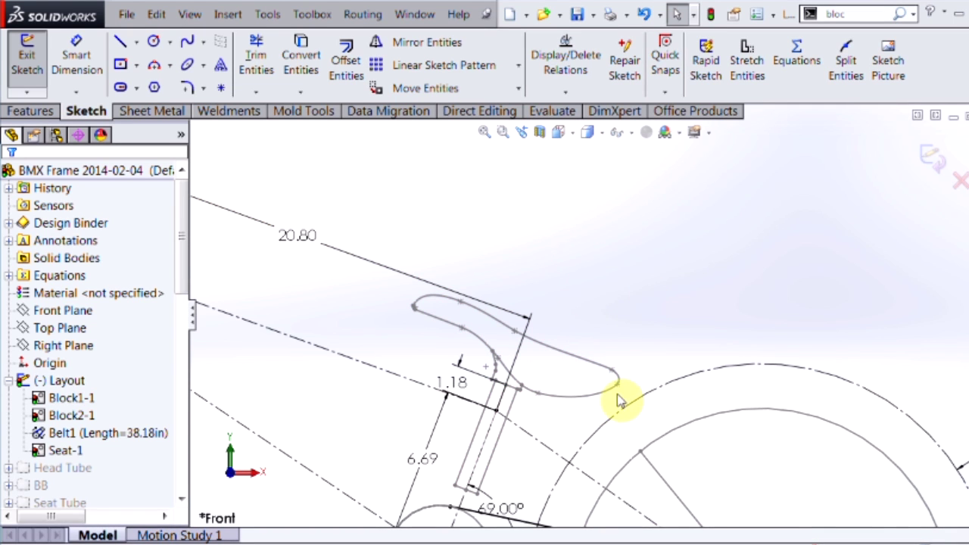
pyautogui.scroll(2, 627, 368)
pyautogui.scroll(2, 627, 368)
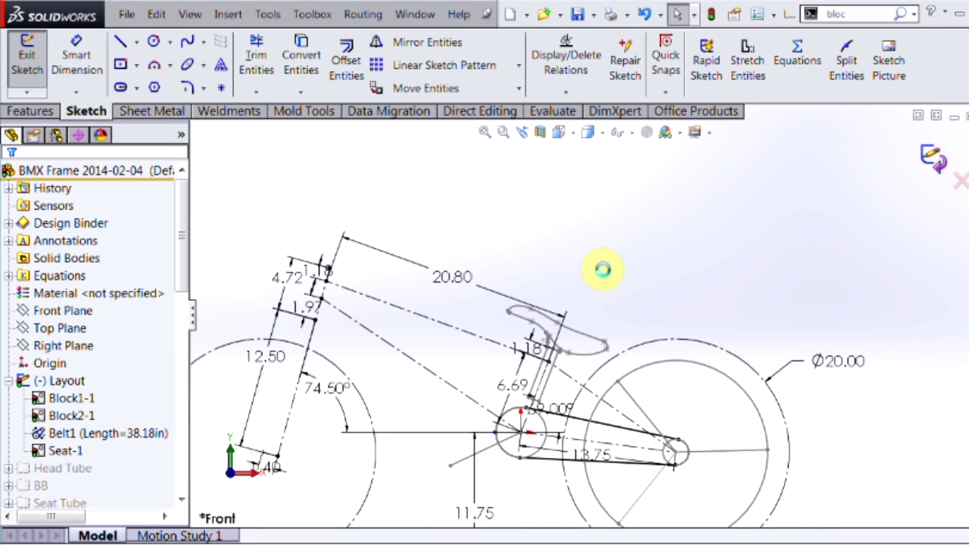
# - Start a new Front Plane sketch and convert the Seat-1 block outline into it
pyautogui.hotkey('ctrl', 'b')
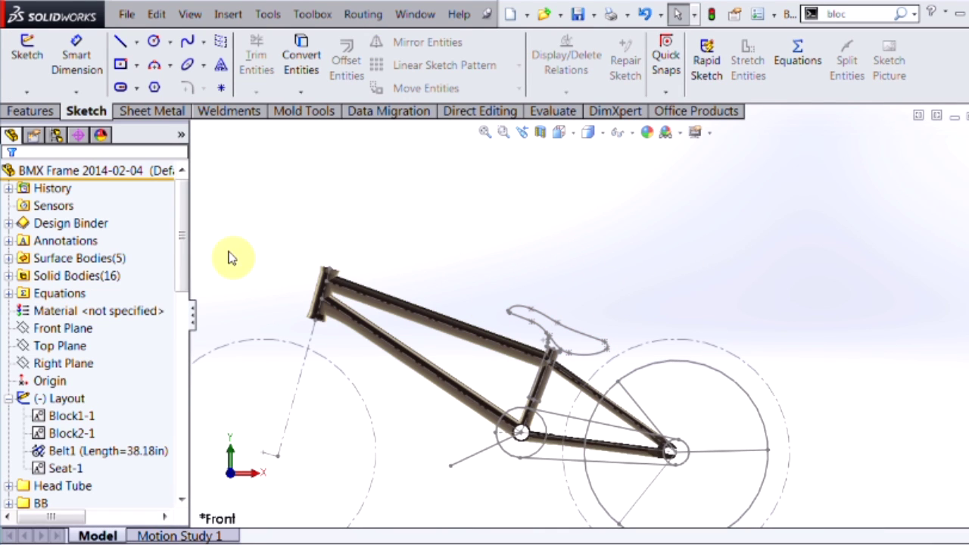
pyautogui.click(64, 330)
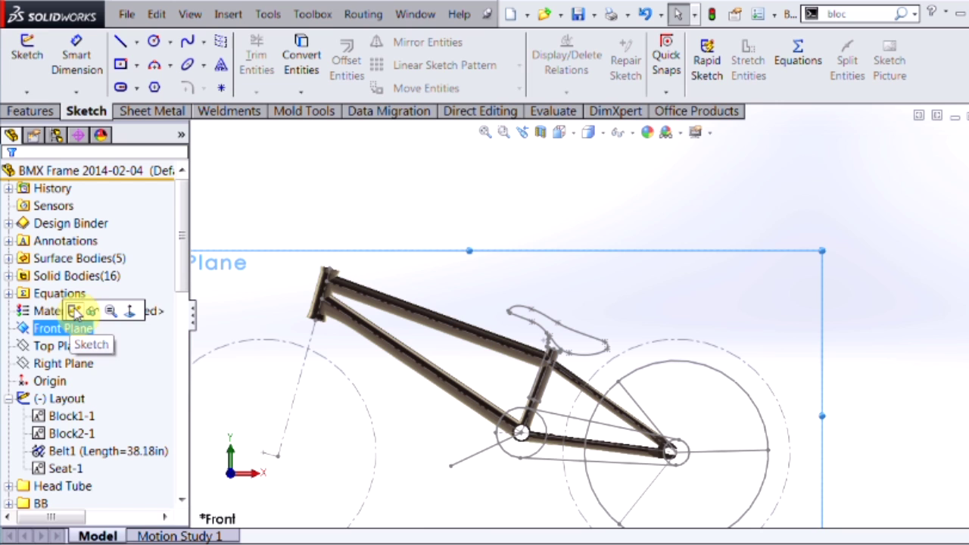
pyautogui.click(76, 309)
pyautogui.click(83, 451)
pyautogui.click(62, 469)
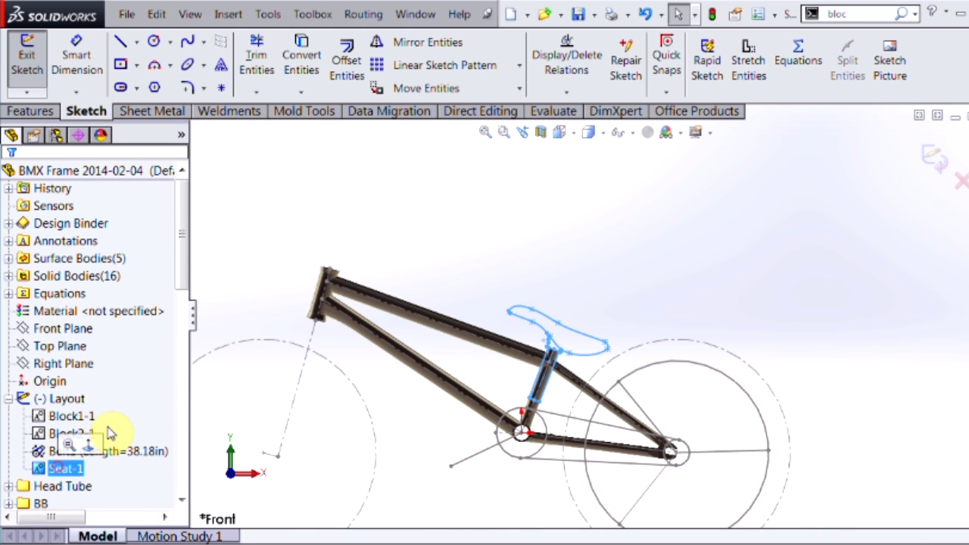
pyautogui.press('s')
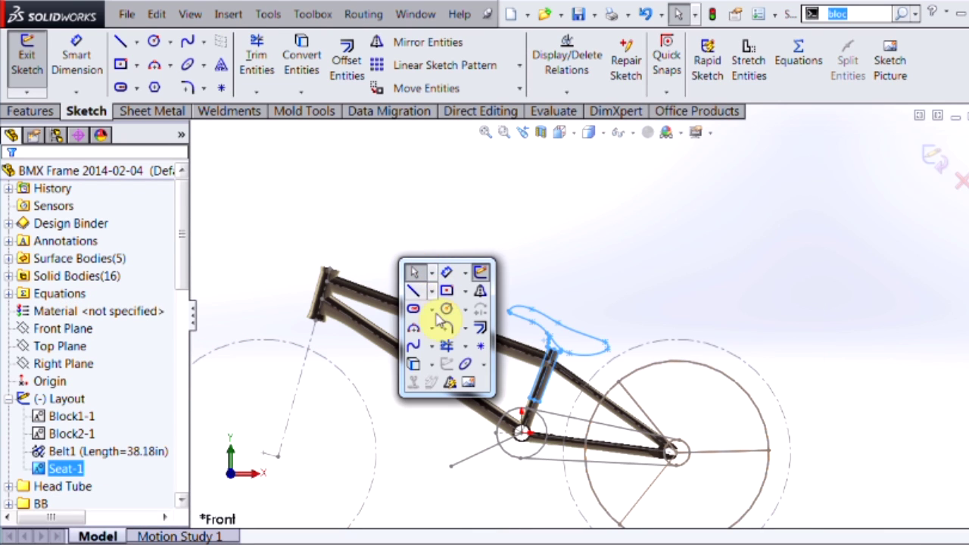
pyautogui.click(412, 364)
pyautogui.click(937, 158)
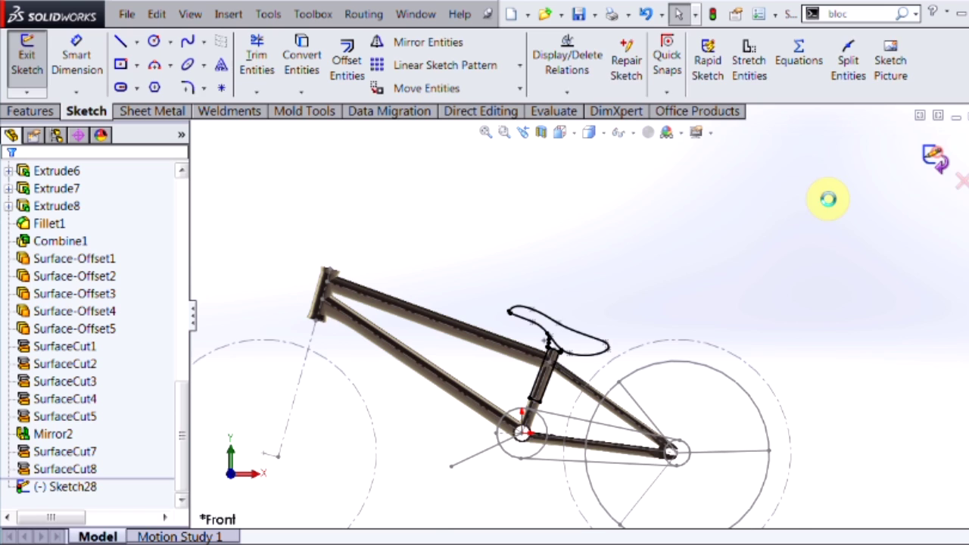
# - Contour-select the seat outline region and drag-extrude it into a solid as Boss-Extrude1
pyautogui.rightClick(615, 295)
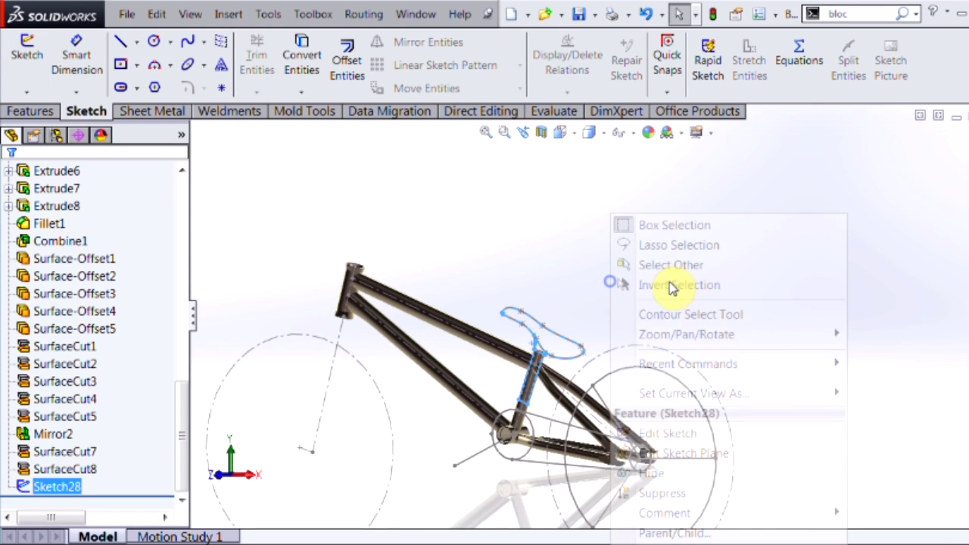
pyautogui.click(702, 313)
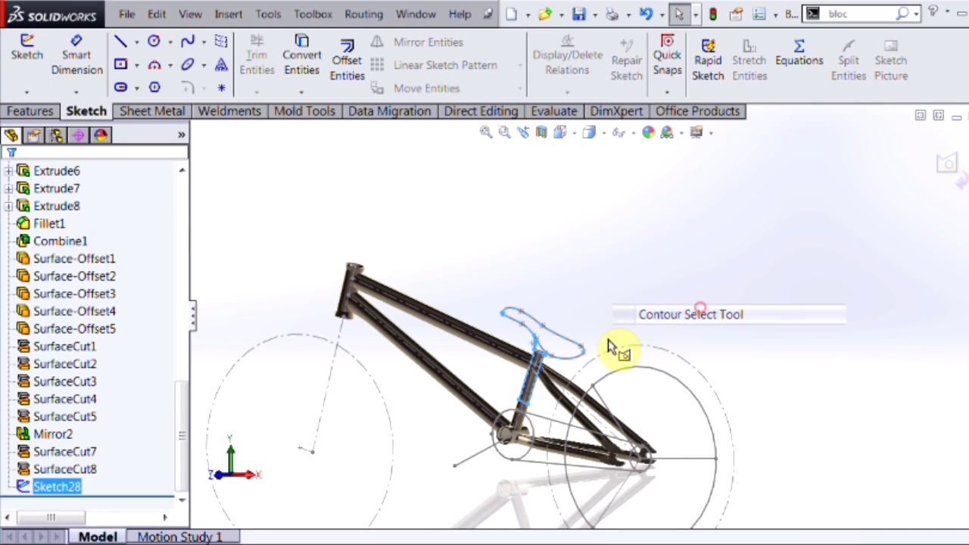
pyautogui.click(545, 364)
pyautogui.moveTo(539, 362); pyautogui.dragTo(530, 347)
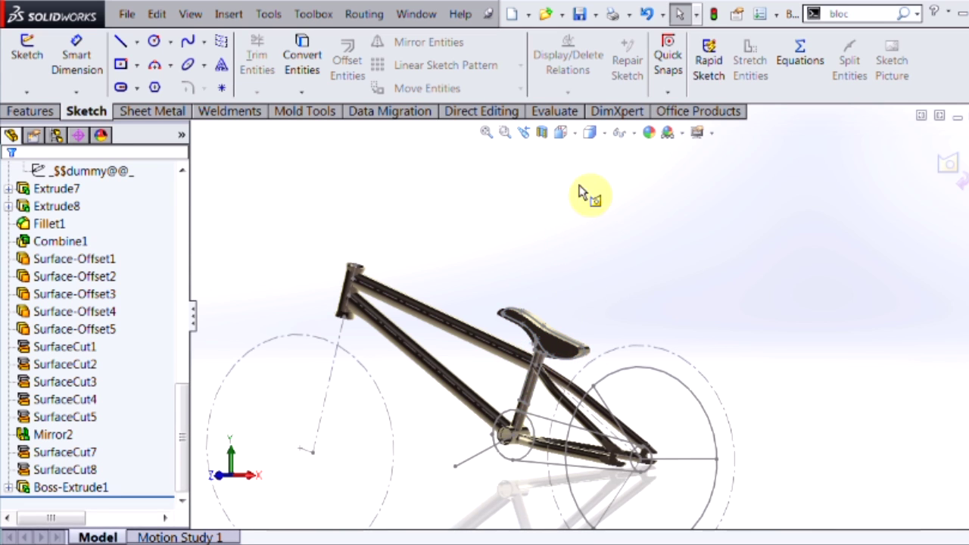
# - Return to the front view and open the Layout sketch for editing
pyautogui.click(537, 134)
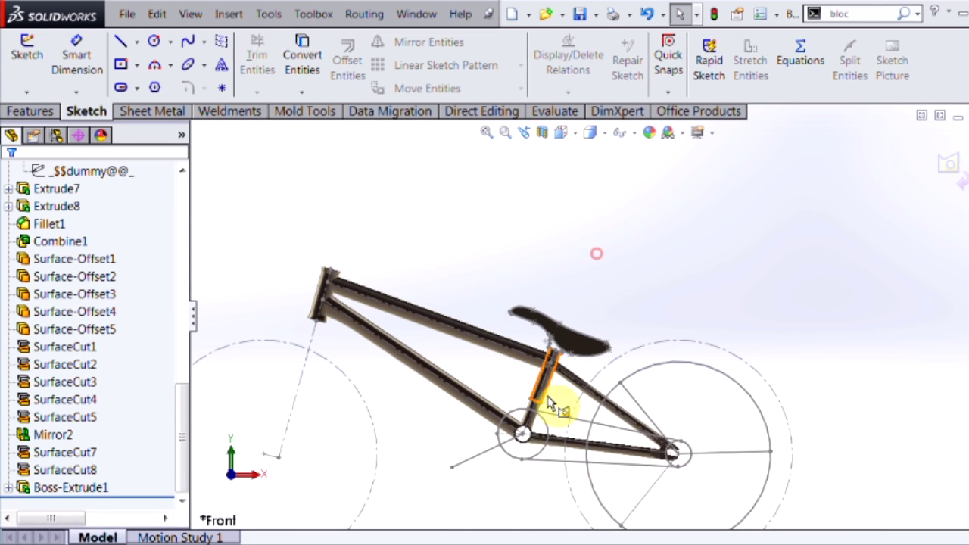
pyautogui.scroll(-1, 515, 448)
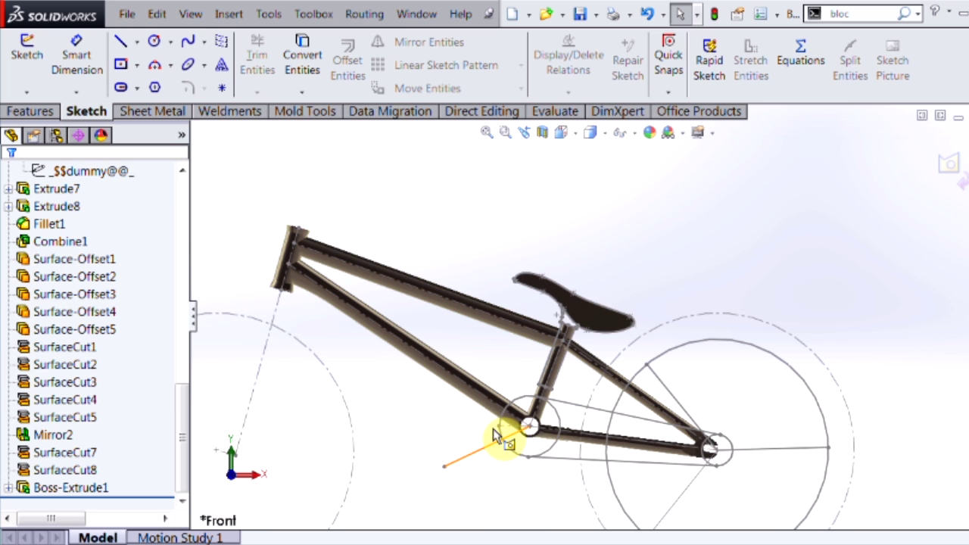
pyautogui.moveTo(184, 393); pyautogui.dragTo(185, 177)
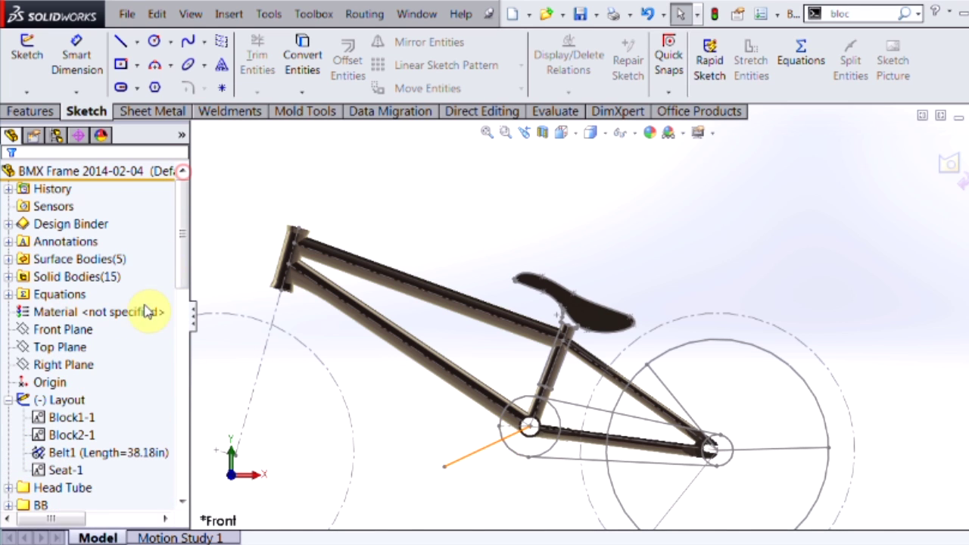
pyautogui.click(66, 400)
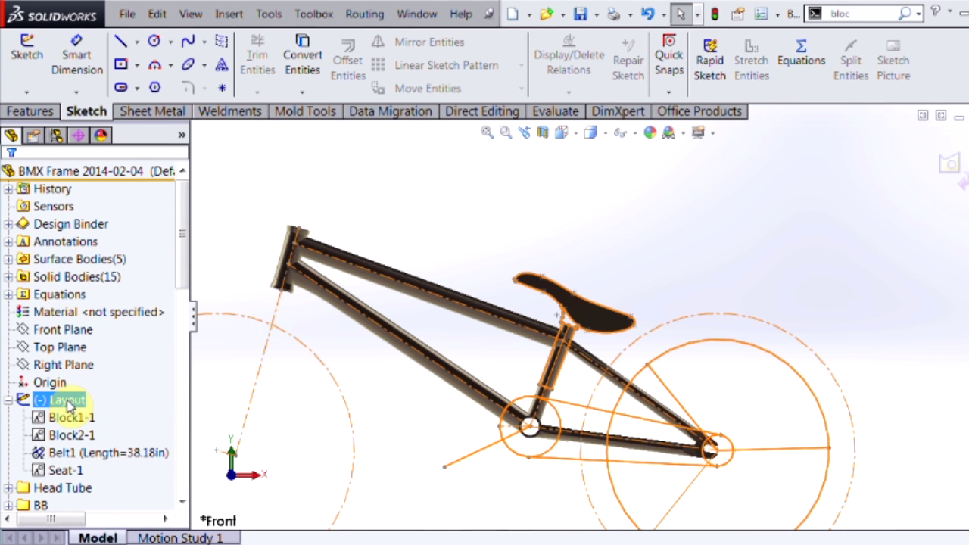
pyautogui.doubleClick(66, 401)
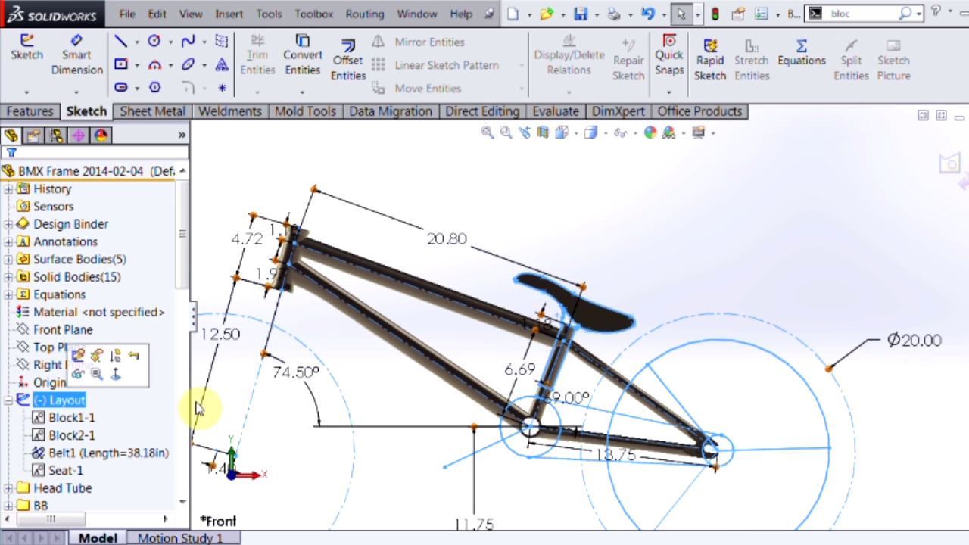
# - Drag the seat-tube, head-tube and BB points for a 22.10 top tube and 10.56 bottom bracket
pyautogui.moveTo(567, 412)
pyautogui.mouseDown()
pyautogui.moveTo(554, 387)
pyautogui.moveTo(573, 396)
pyautogui.mouseUp()
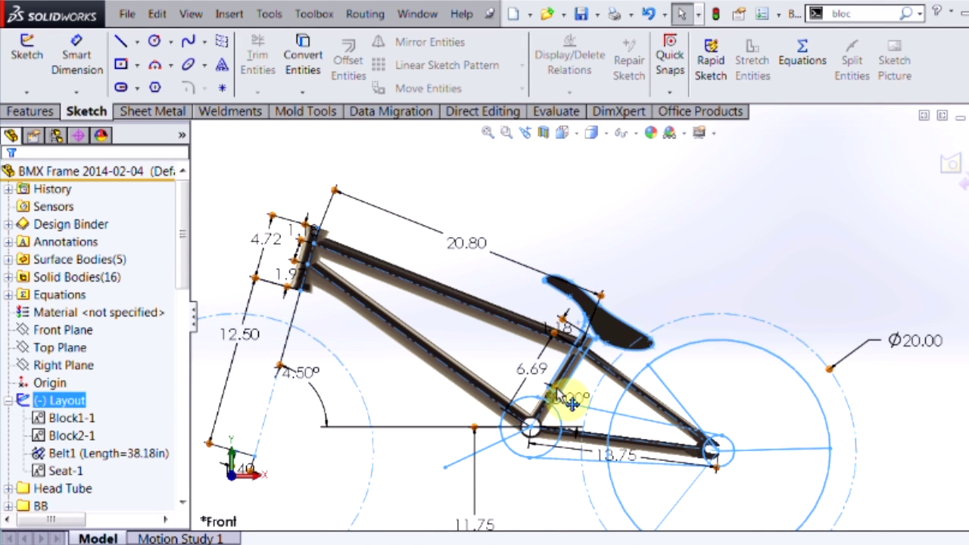
pyautogui.click(647, 348)
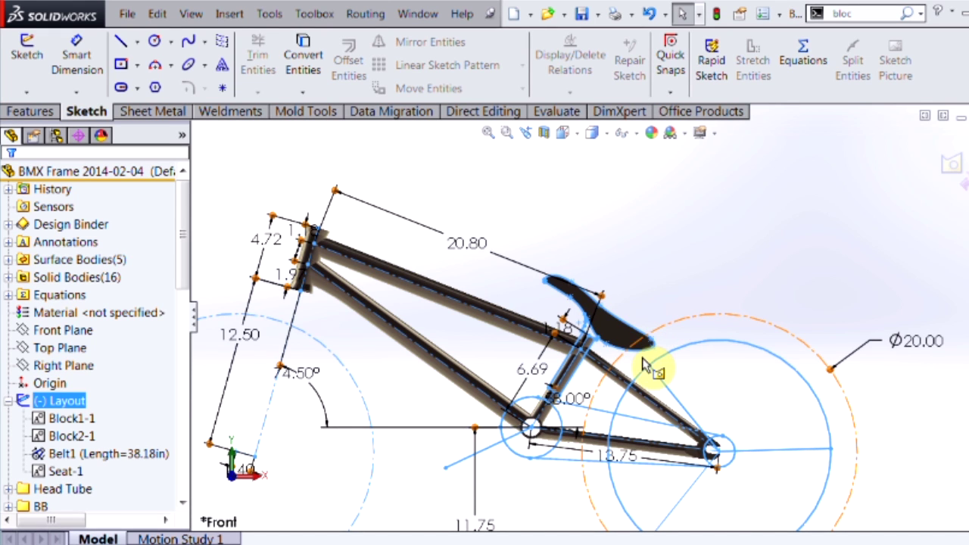
pyautogui.scroll(2, 628, 346)
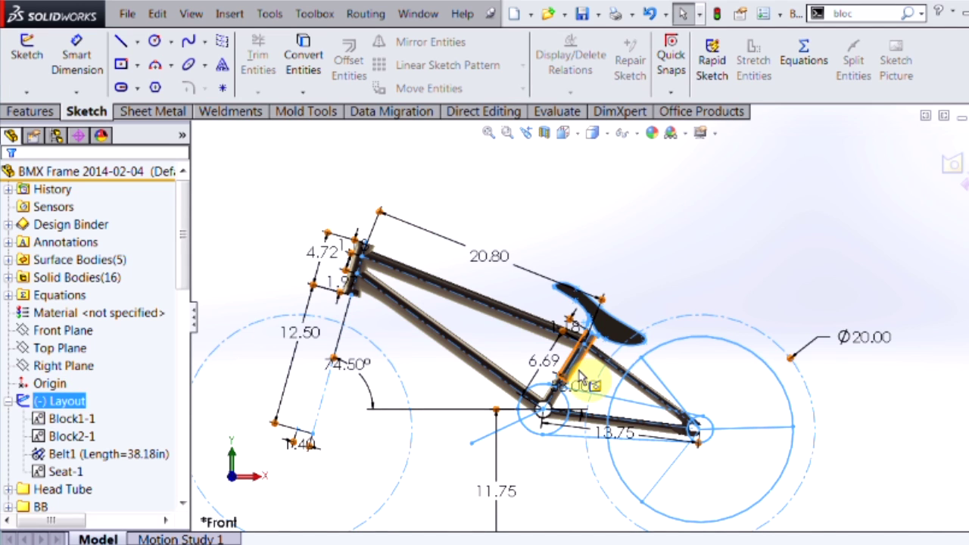
pyautogui.moveTo(579, 389); pyautogui.dragTo(500, 331)
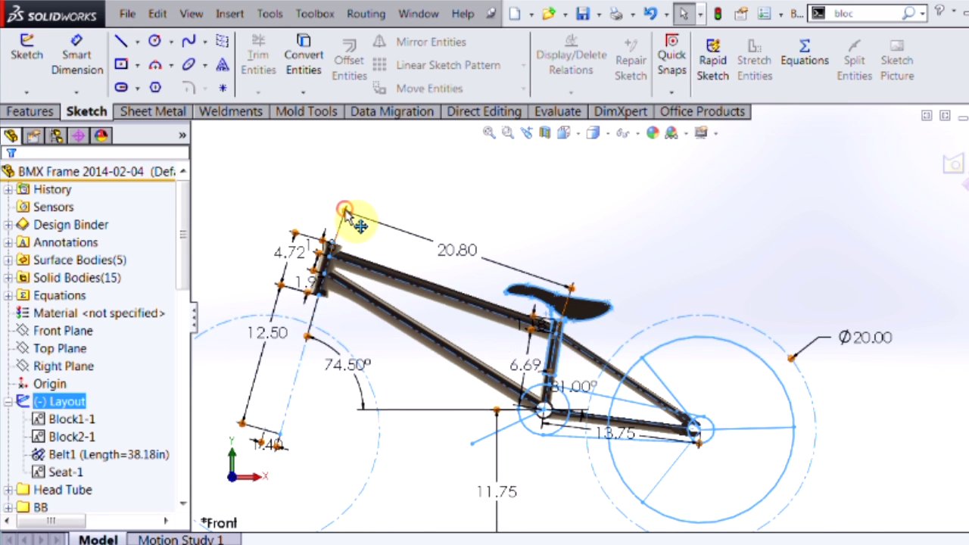
pyautogui.moveTo(345, 212); pyautogui.dragTo(330, 205)
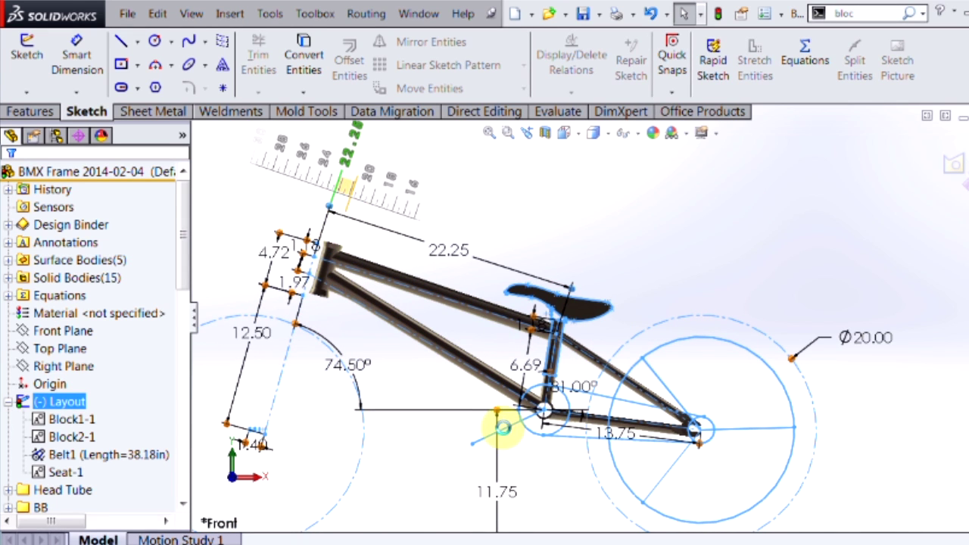
pyautogui.moveTo(503, 424)
pyautogui.mouseDown()
pyautogui.moveTo(511, 427)
pyautogui.moveTo(496, 422)
pyautogui.mouseUp()
pyautogui.moveTo(539, 345)
pyautogui.mouseDown()
pyautogui.moveTo(554, 281)
pyautogui.moveTo(535, 279)
pyautogui.mouseUp()
pyautogui.click(741, 239)
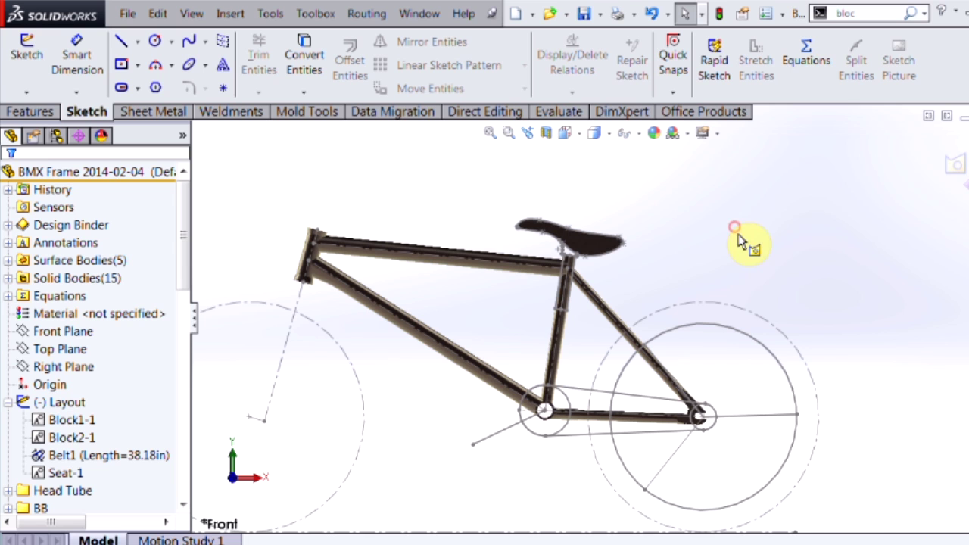